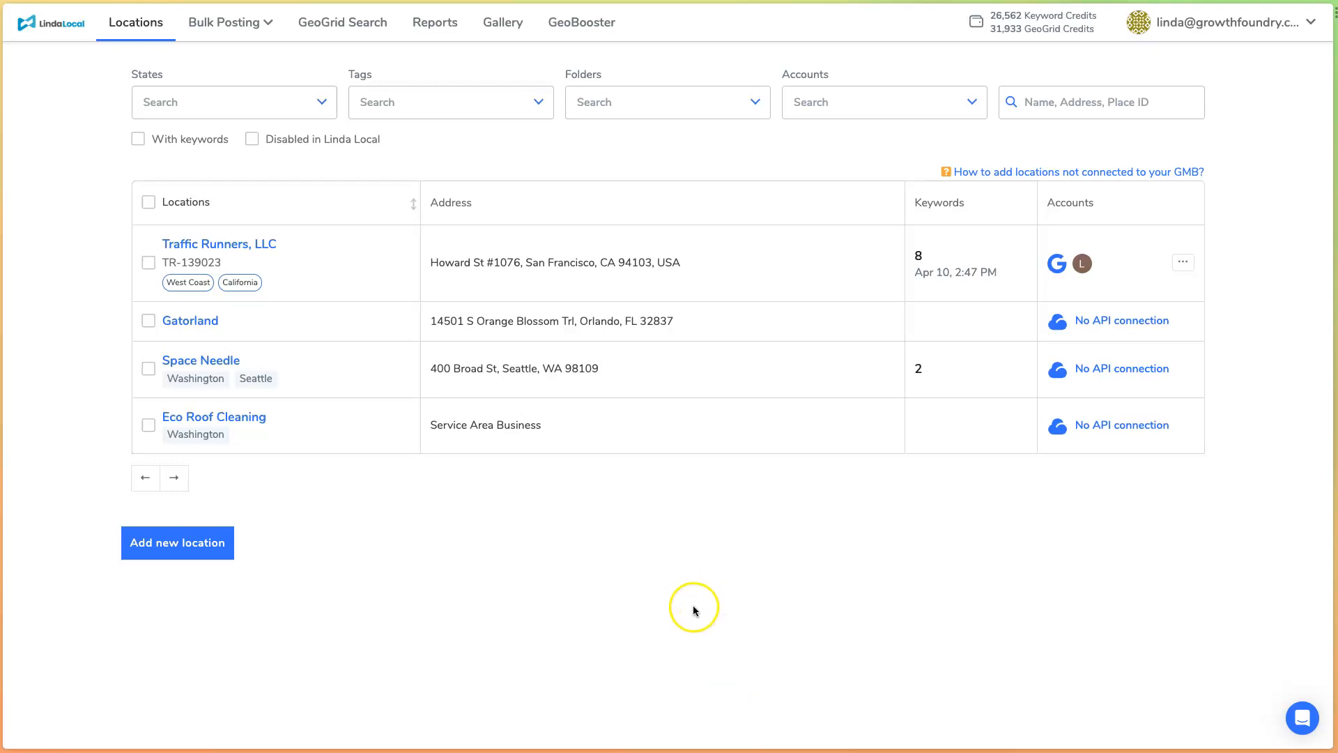
- Open a new scheduled geogrid configuration in GeoGrid Search
click(340, 27)
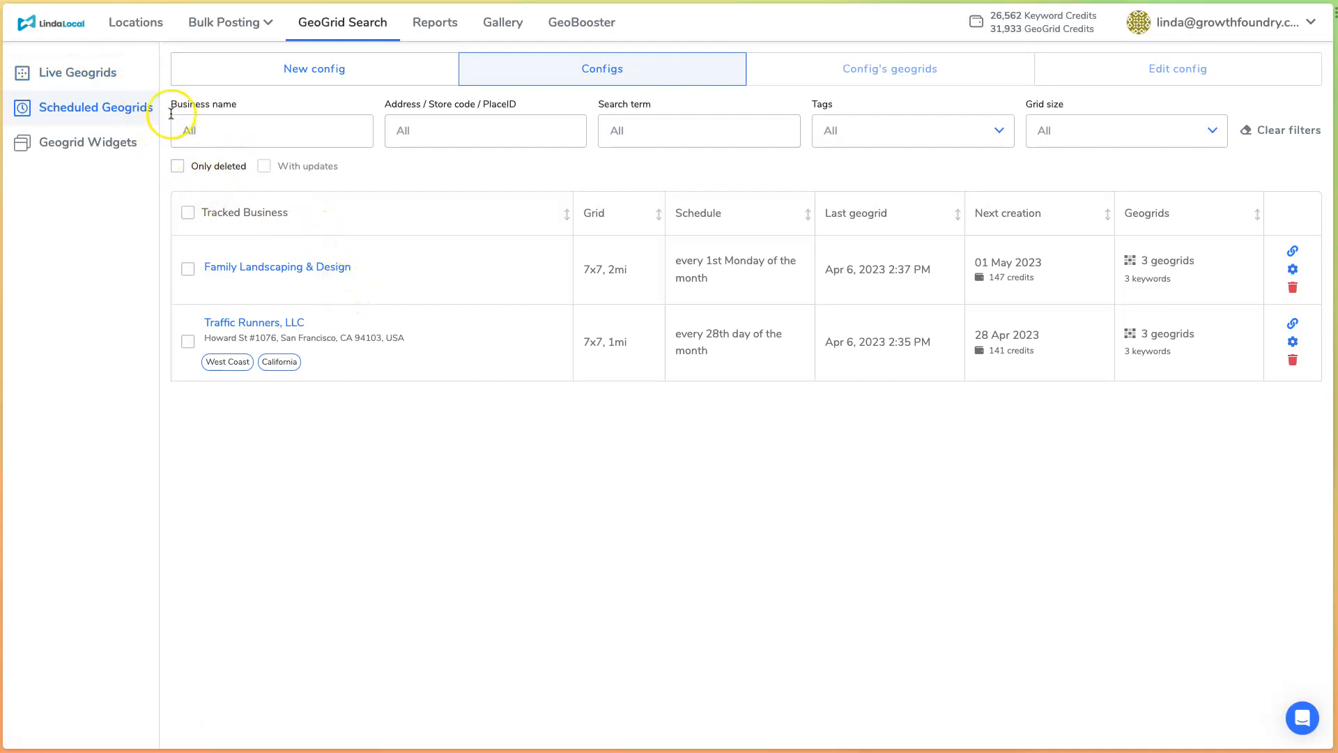
click(90, 78)
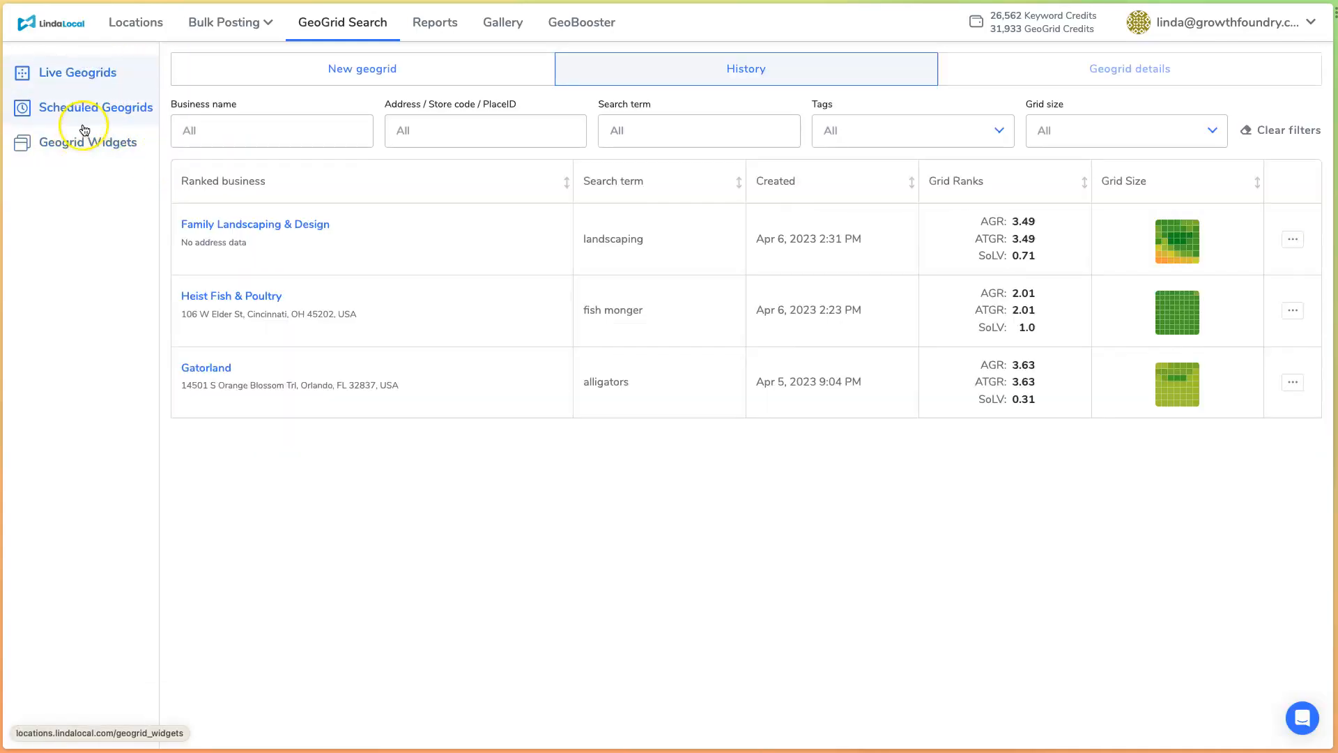
click(110, 122)
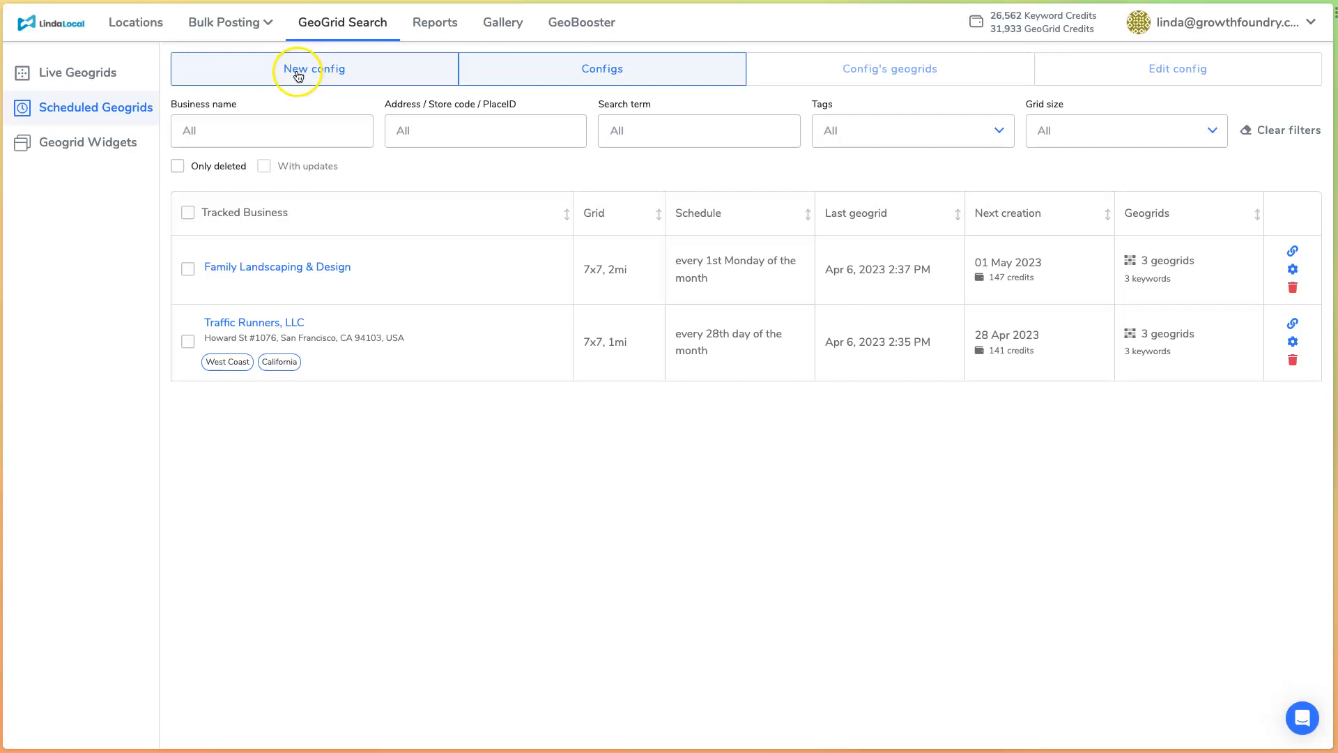
click(296, 73)
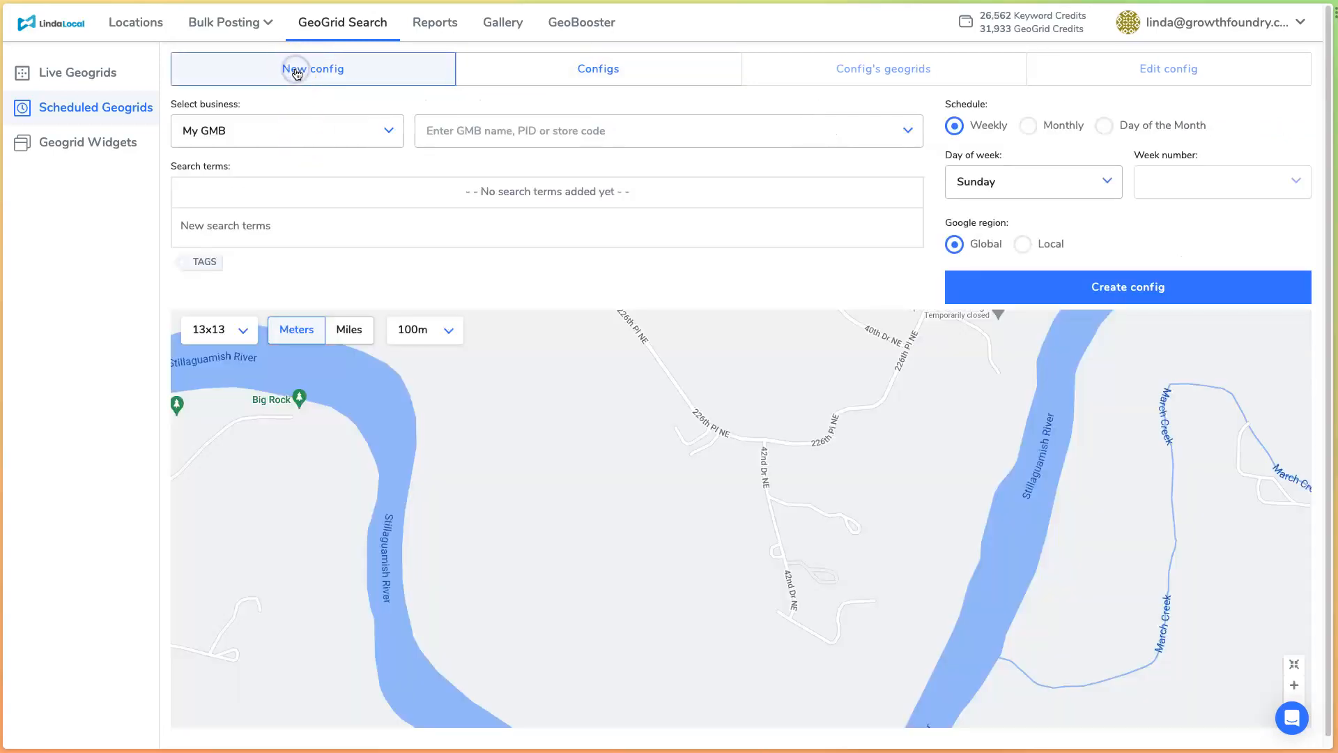
- Look through the businesses offered from My GMB for the new configuration
click(496, 140)
scroll(524, 308, down, 1)
scroll(529, 314, up, 1)
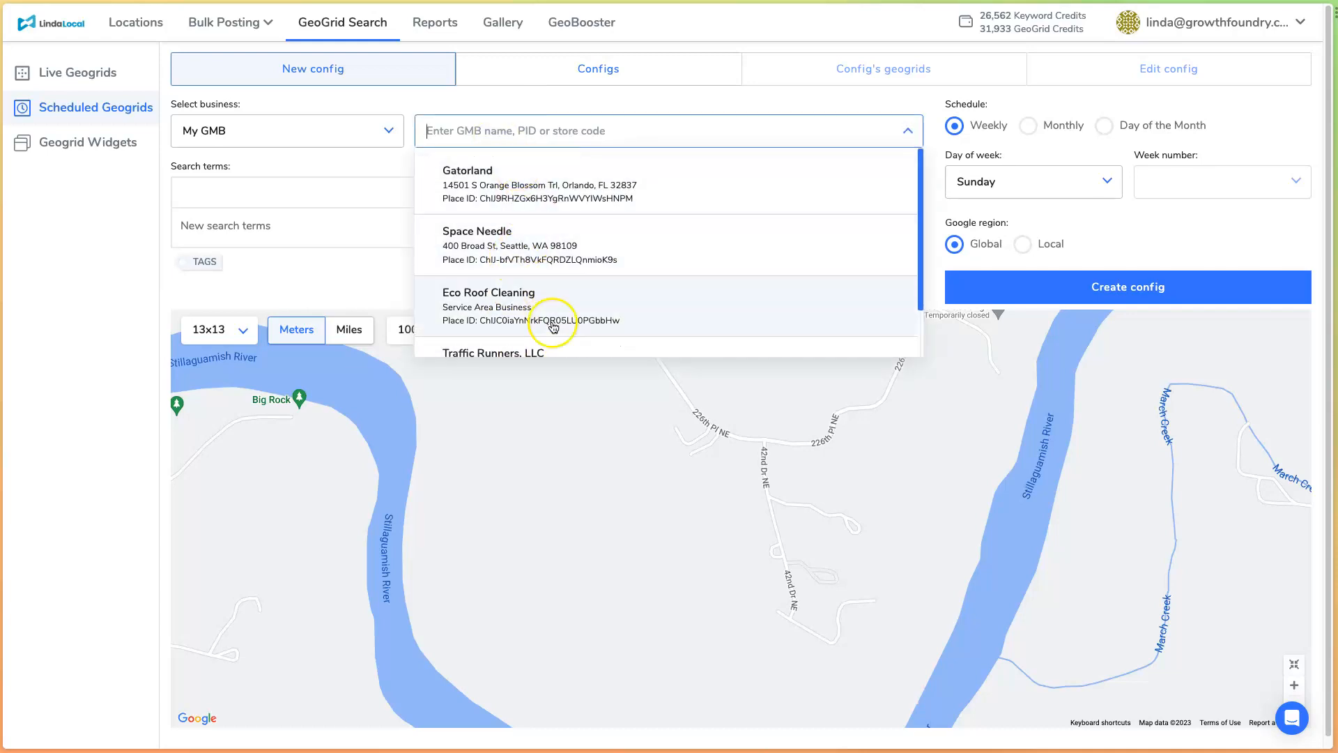
click(351, 161)
- Switch the business source to Google search, look up "home depot" and pick the Bellevue, WA store
click(391, 131)
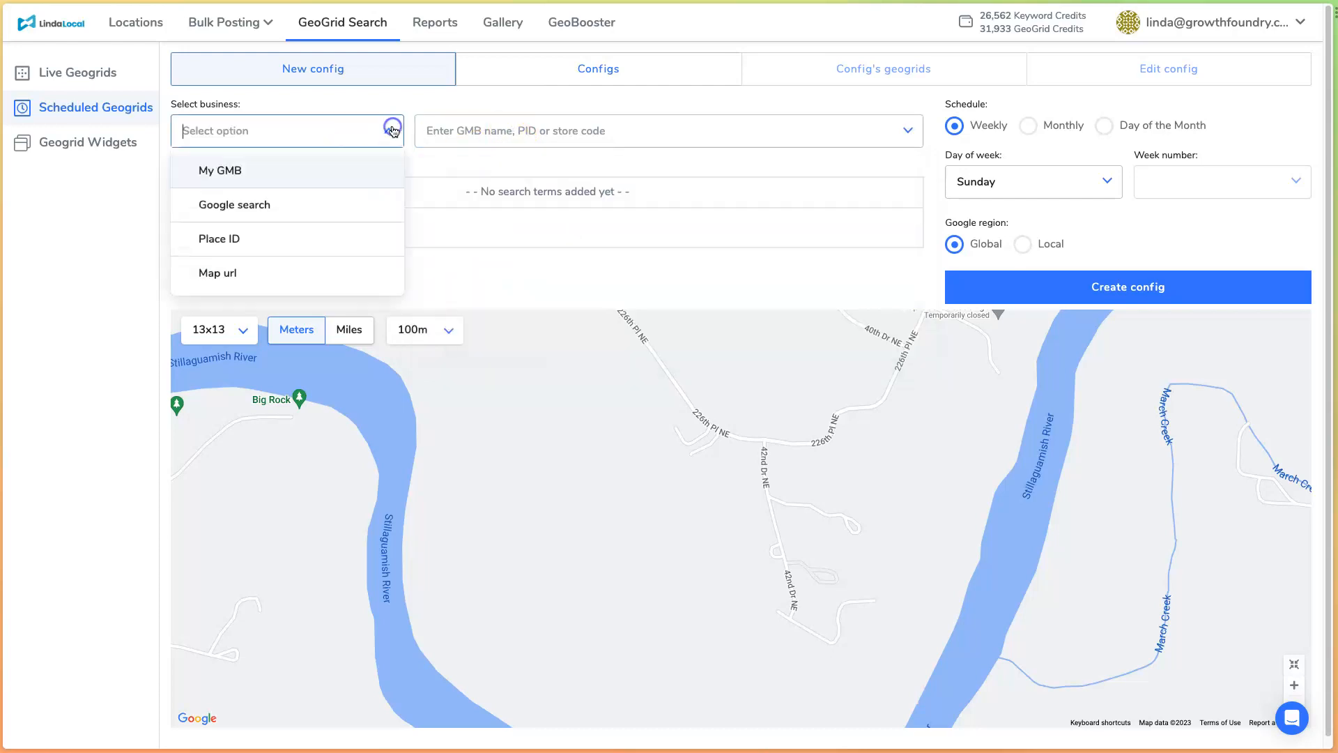
click(357, 216)
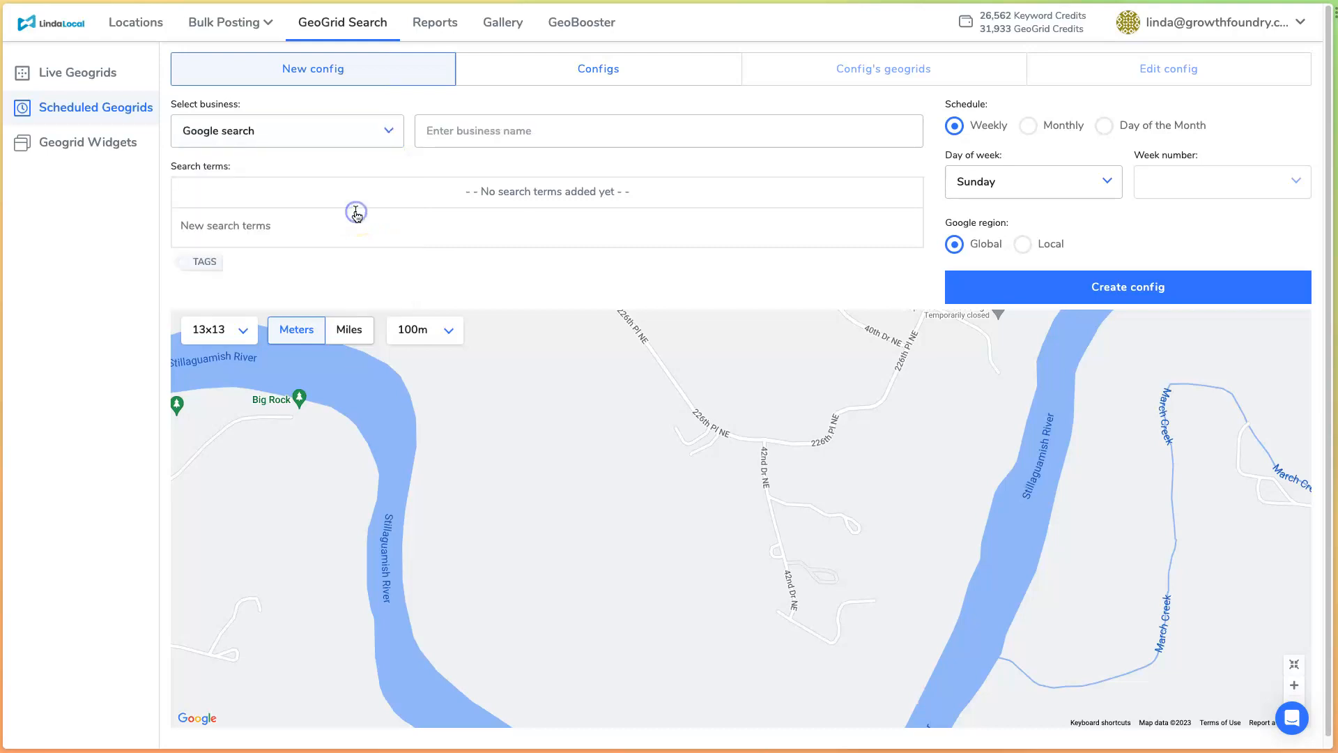
click(298, 134)
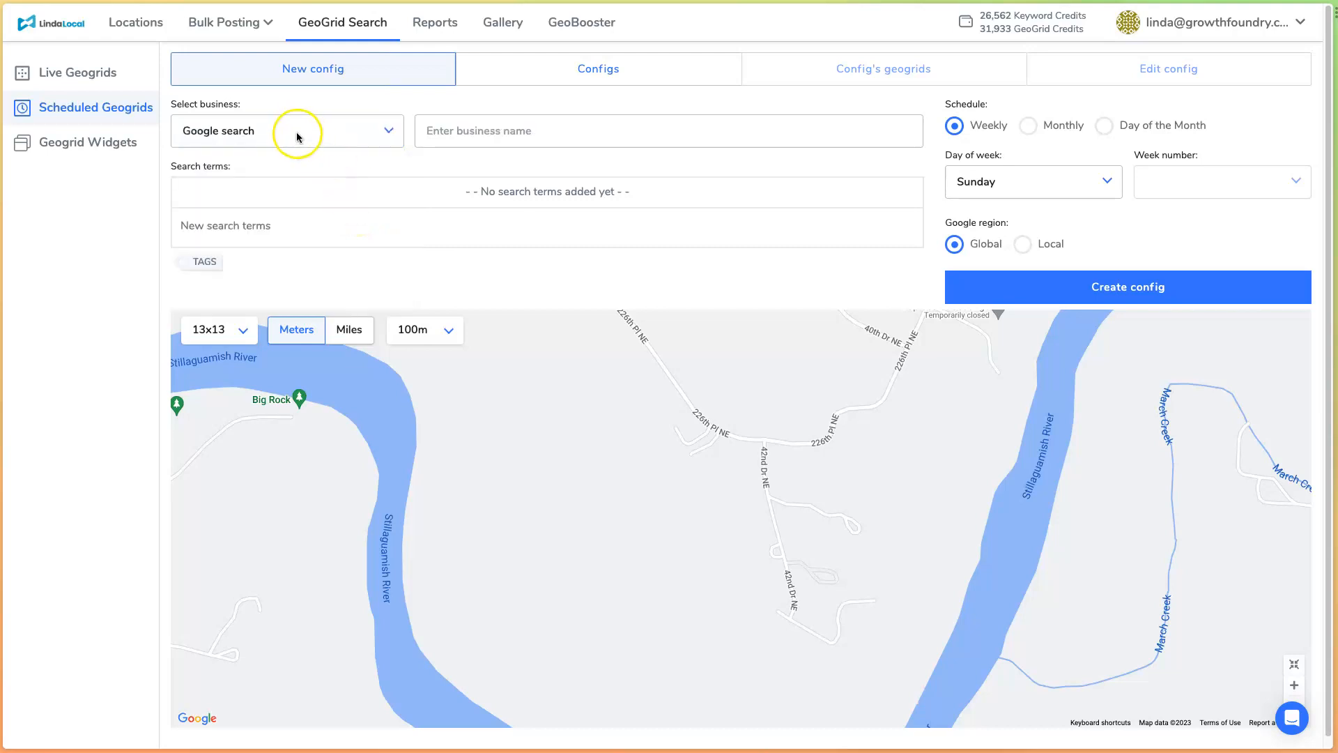
click(545, 130)
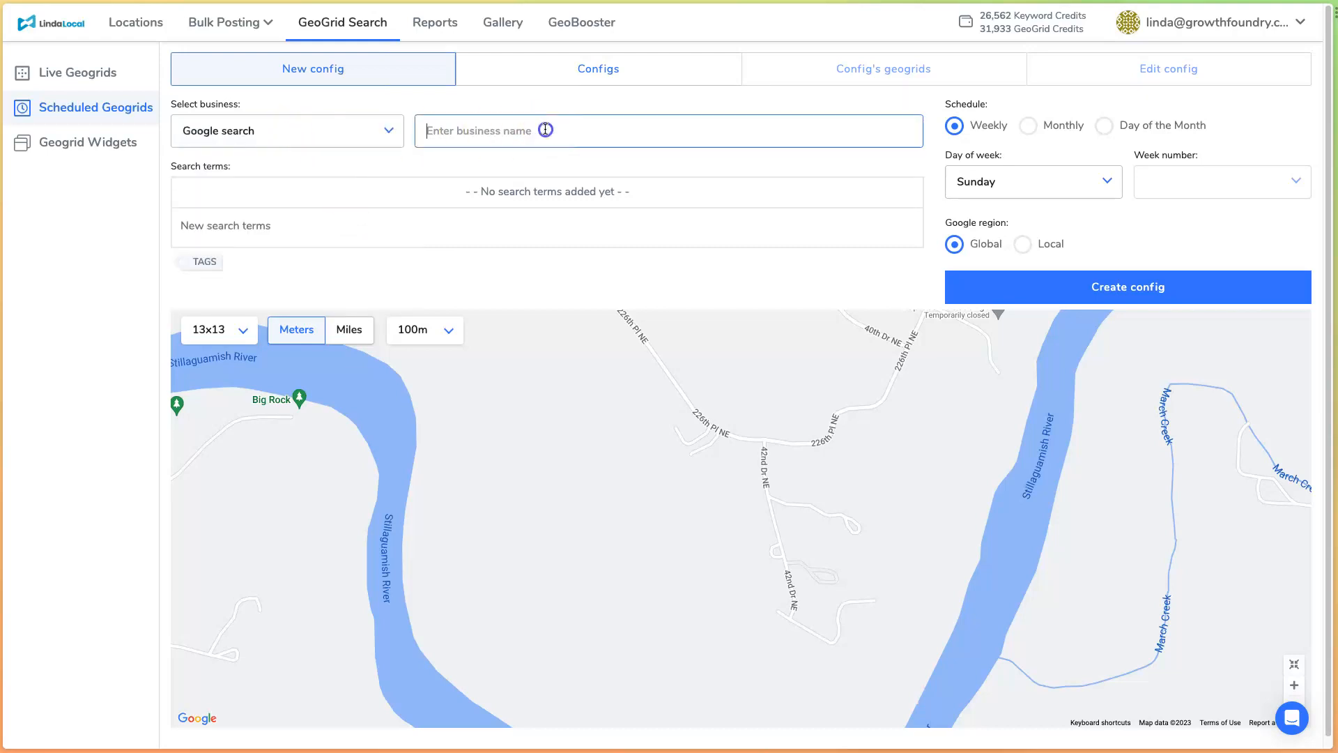
text(home depo)
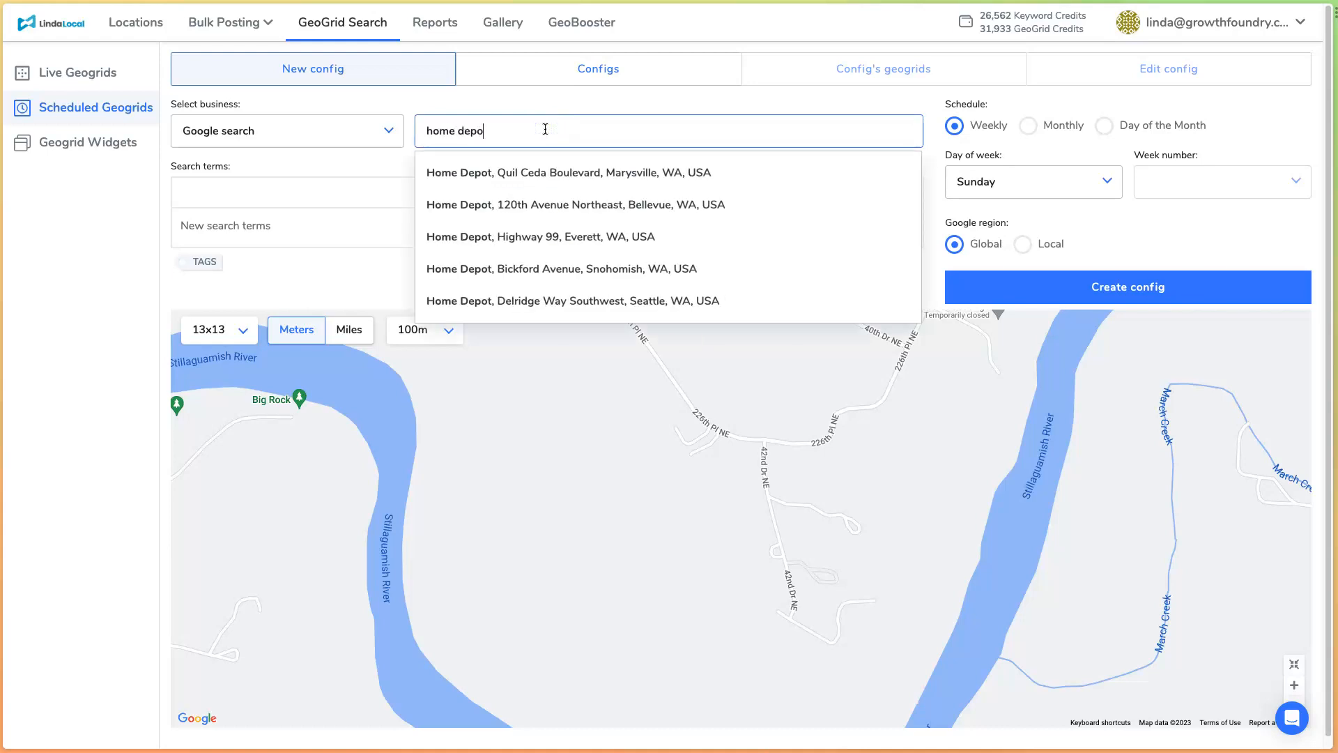
text(t)
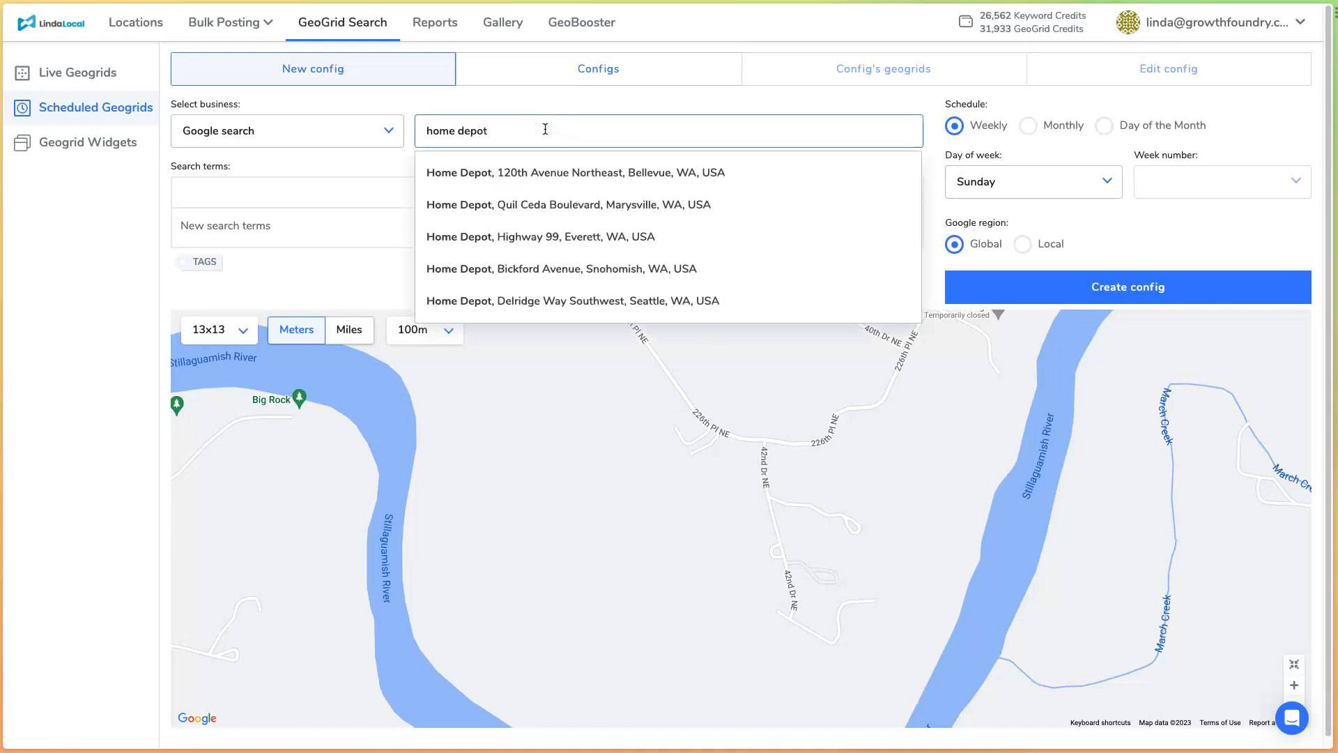
click(572, 173)
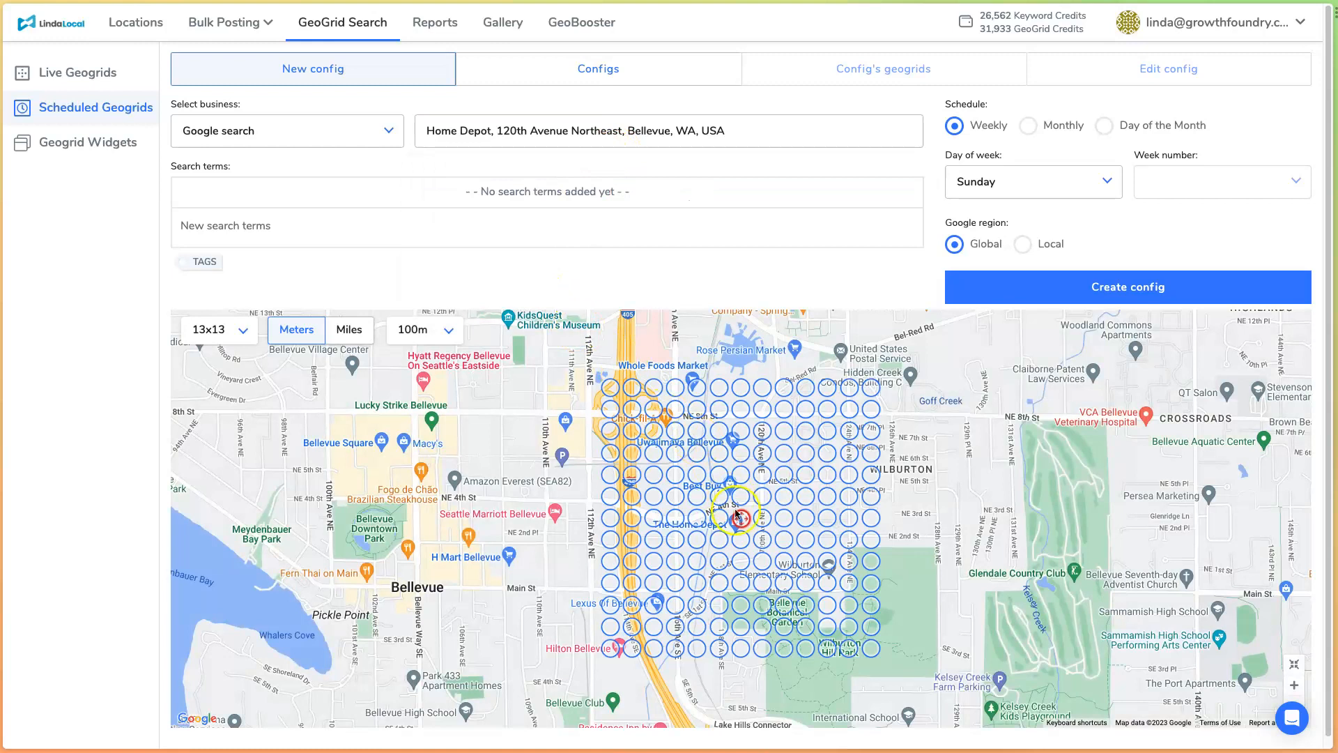
- Clear the chosen business name and switch the business source to Map url
click(431, 131)
triple_click(457, 129)
key(BackSpace)
click(408, 131)
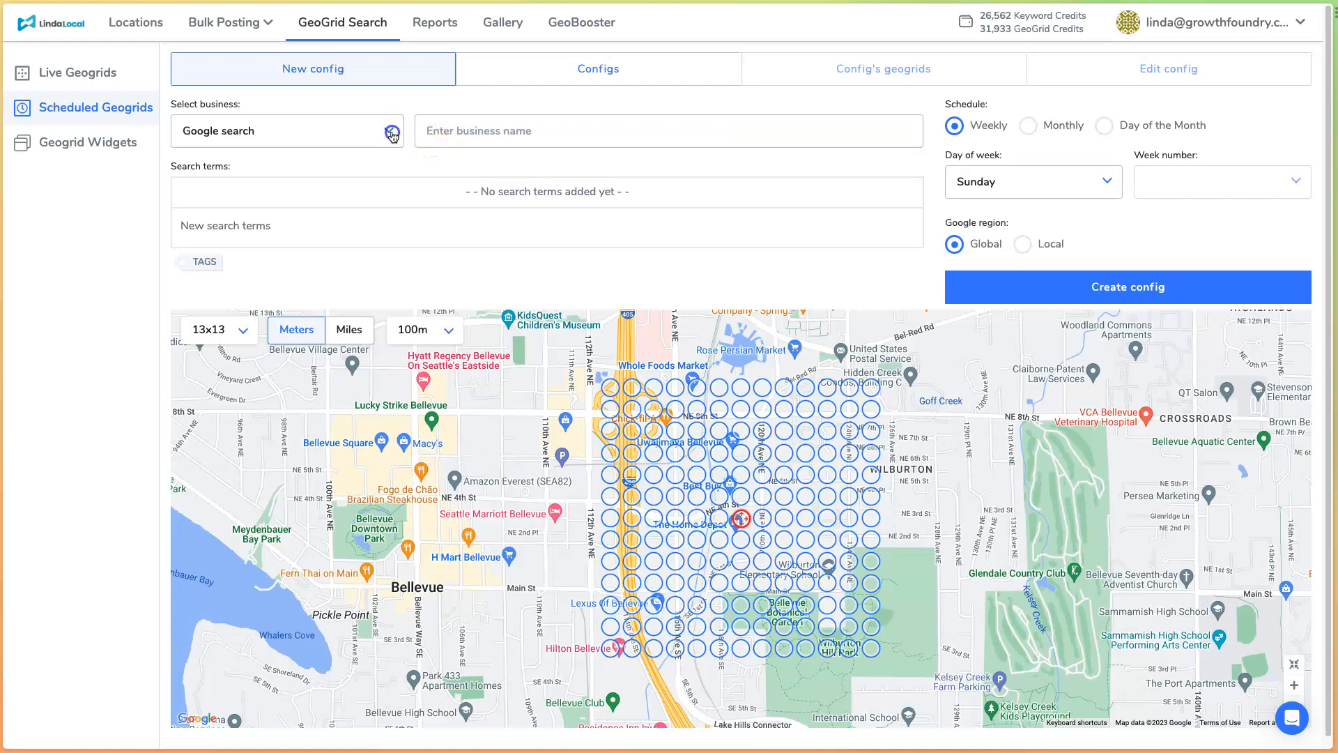
click(393, 133)
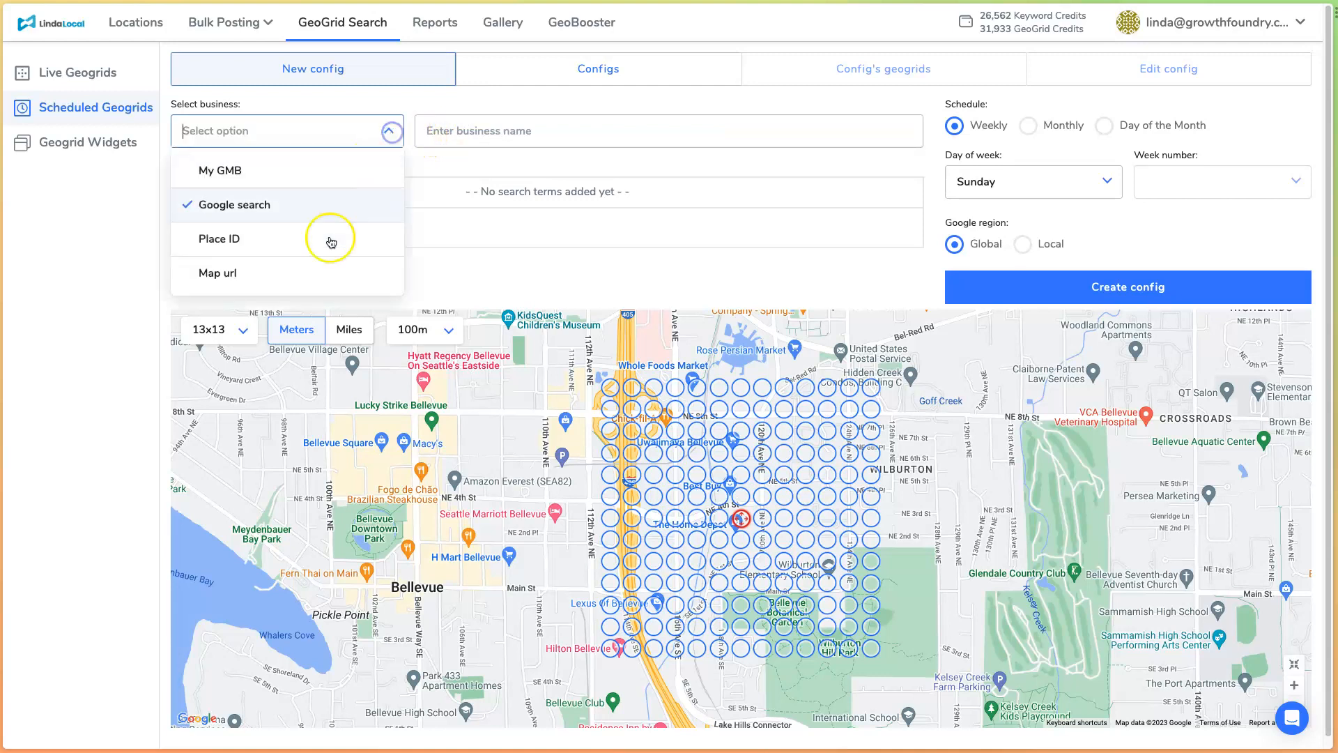
click(328, 276)
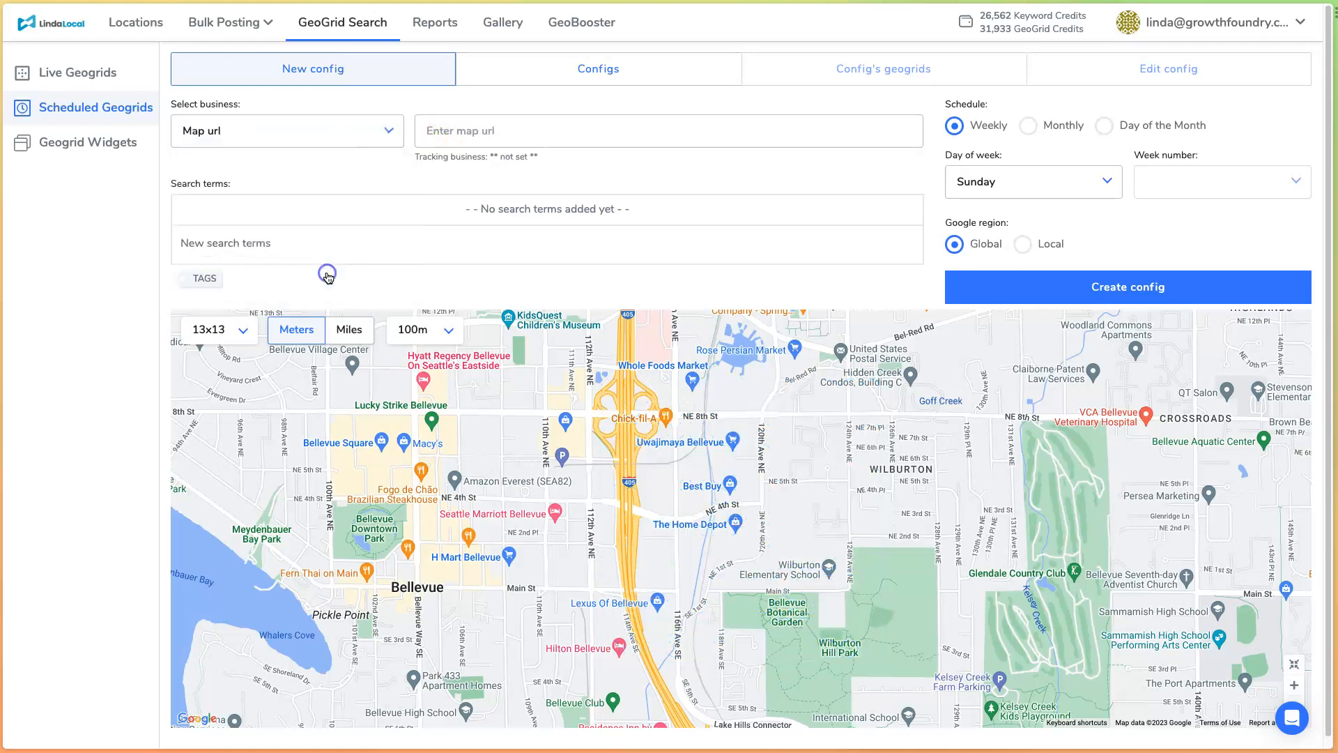
- Set the business source to My GMB and select Gatorland as the tracked business
click(352, 134)
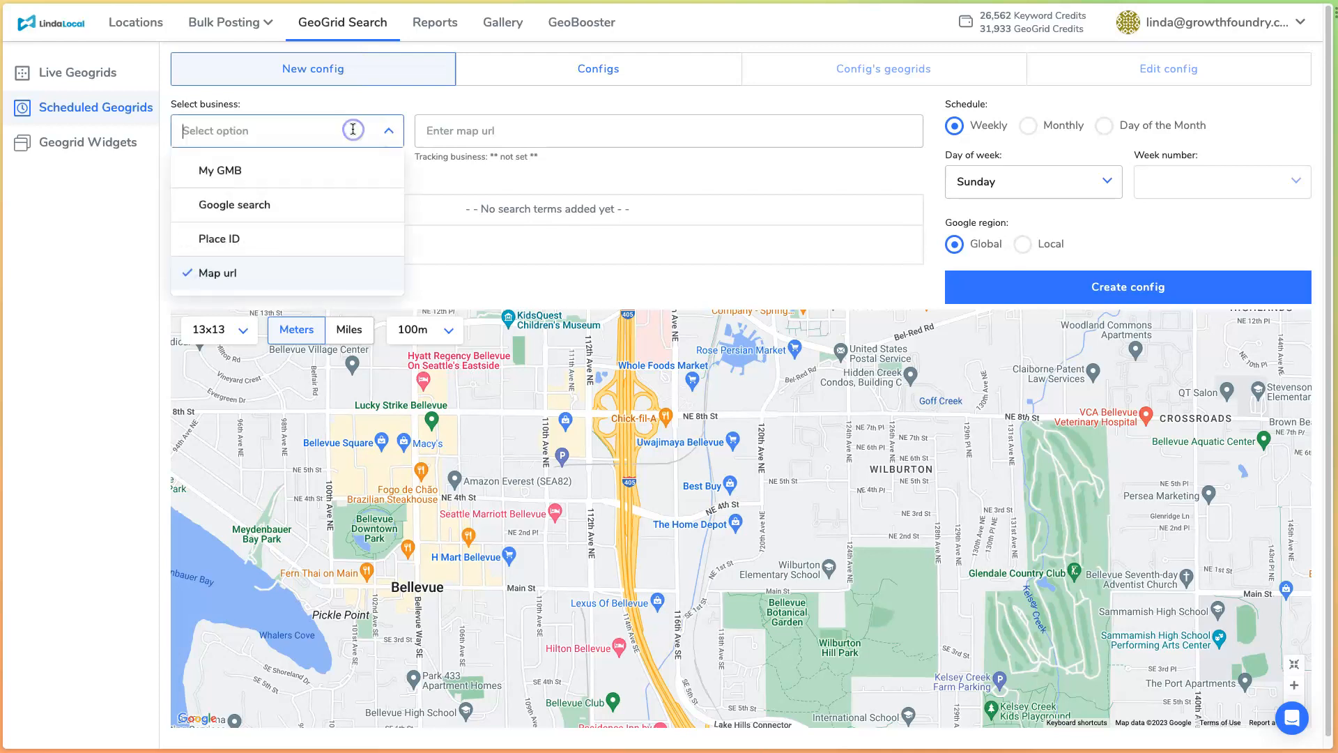
click(323, 170)
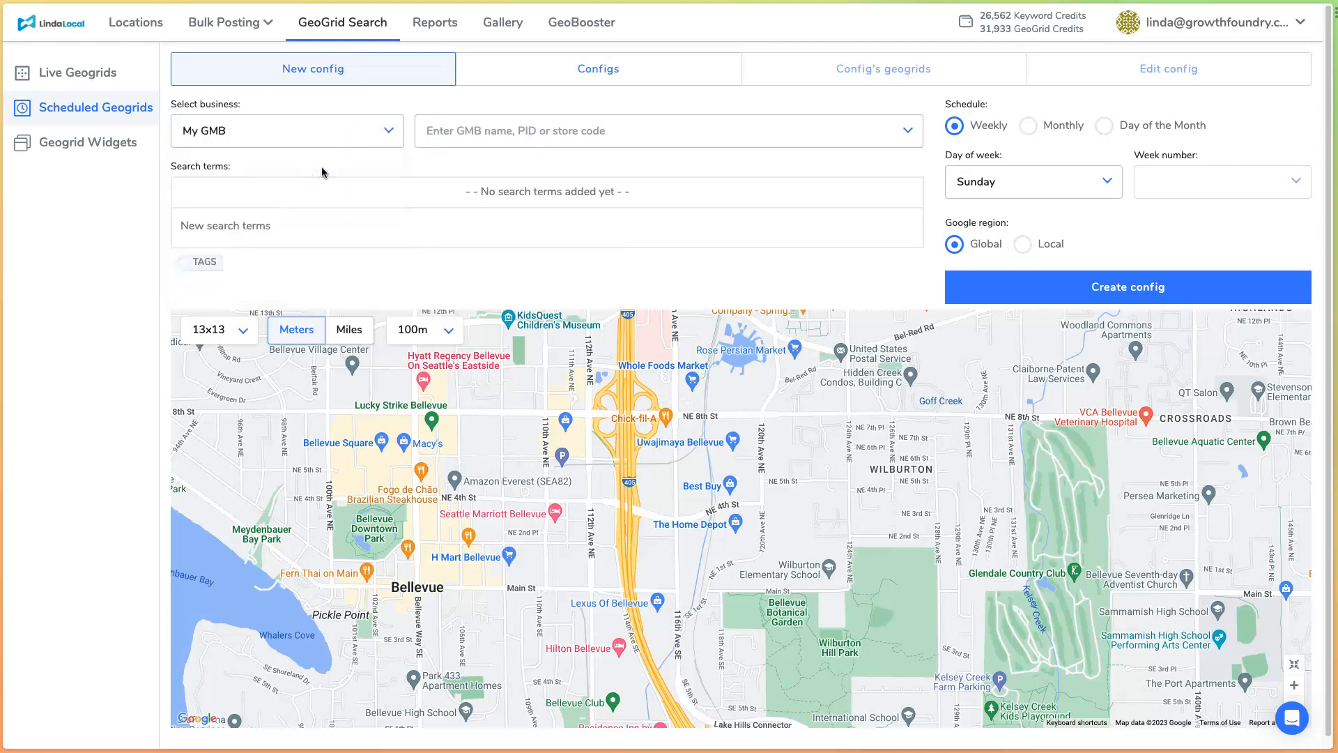
click(516, 130)
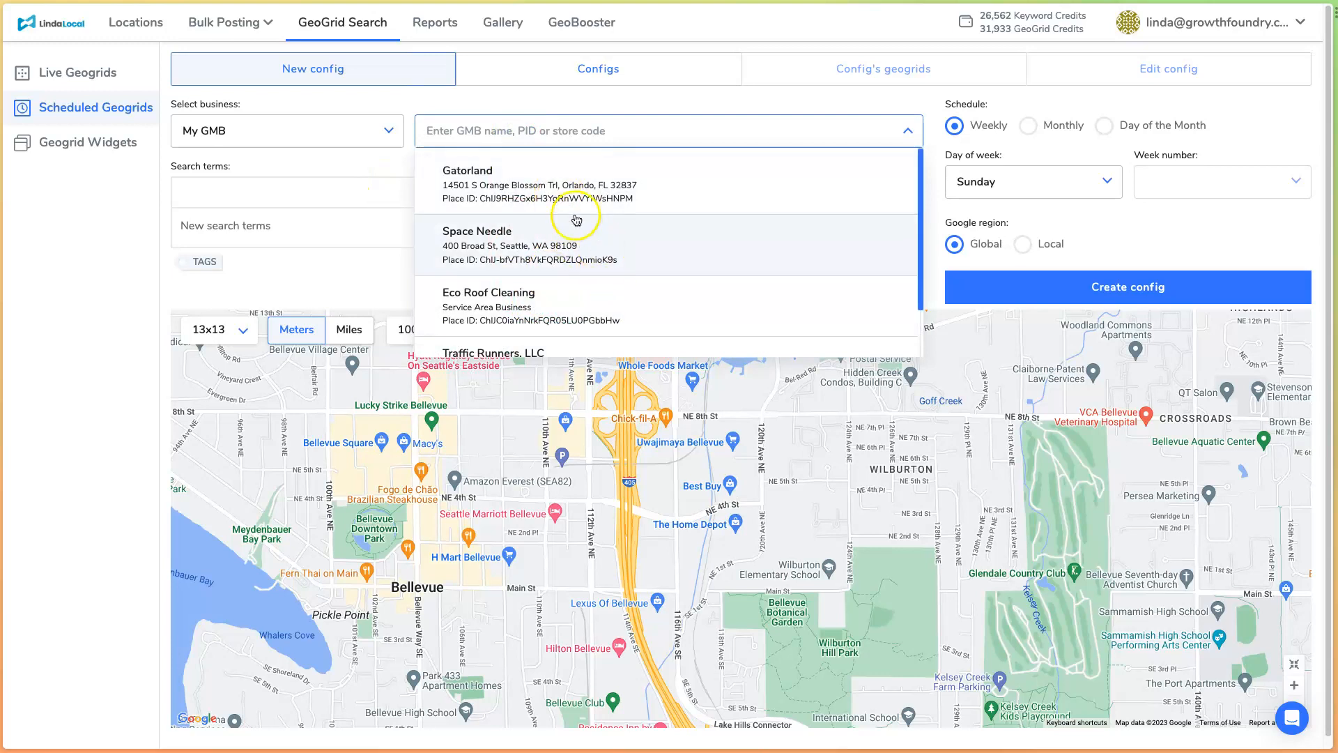
click(576, 190)
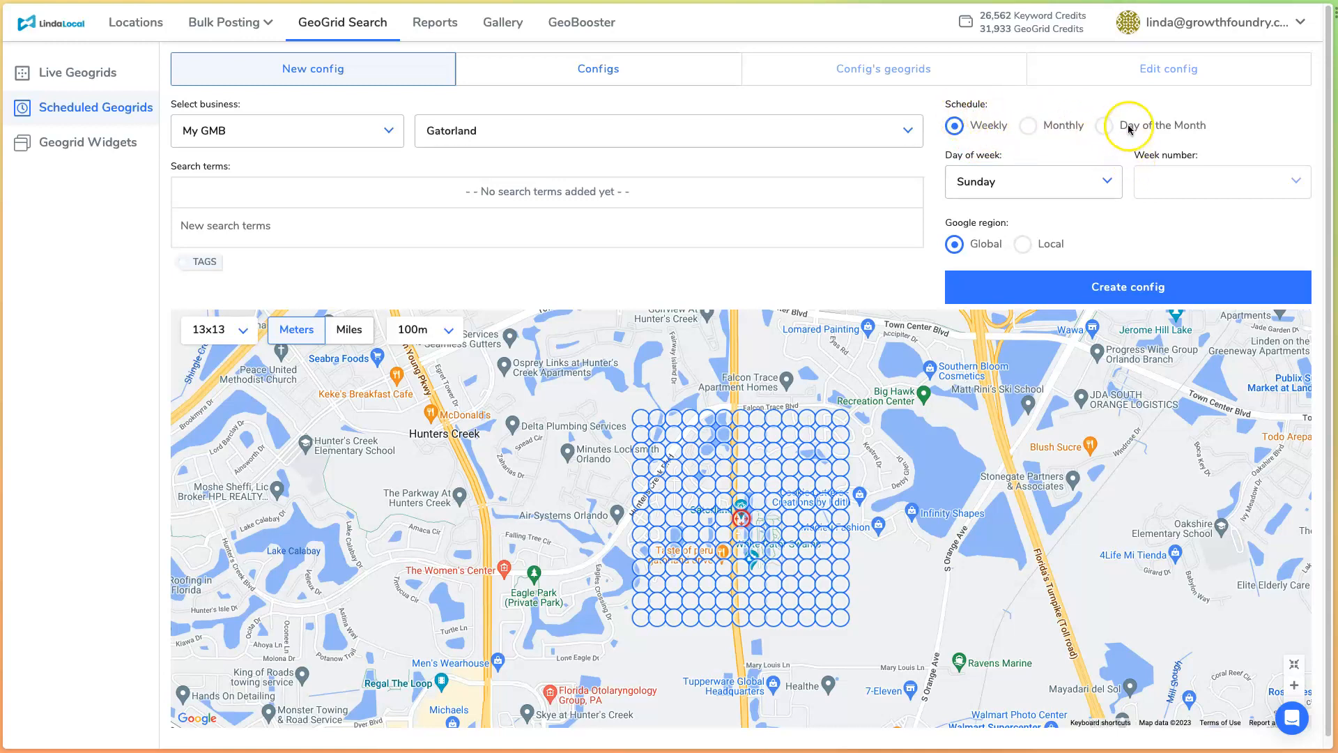
- Try a weekly schedule on Monday and a monthly schedule on the third Tuesday
click(1058, 179)
click(1057, 258)
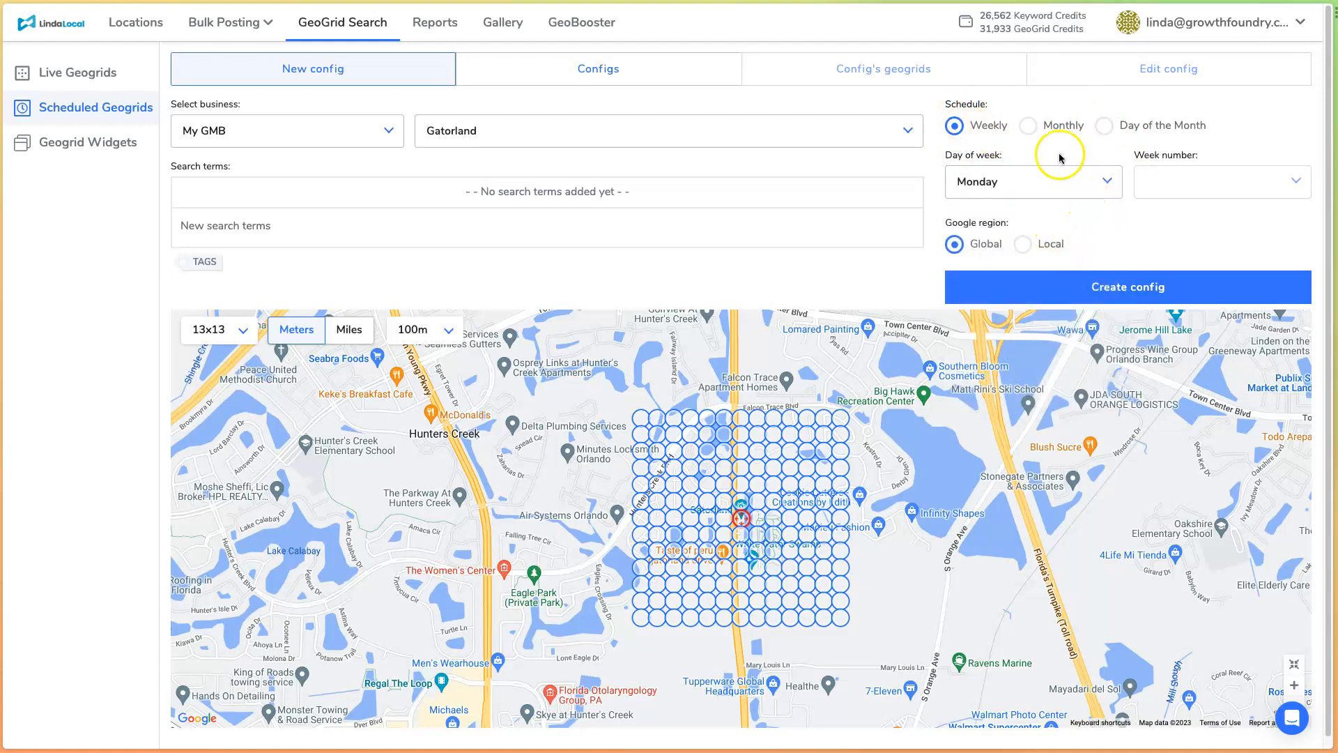
click(1028, 126)
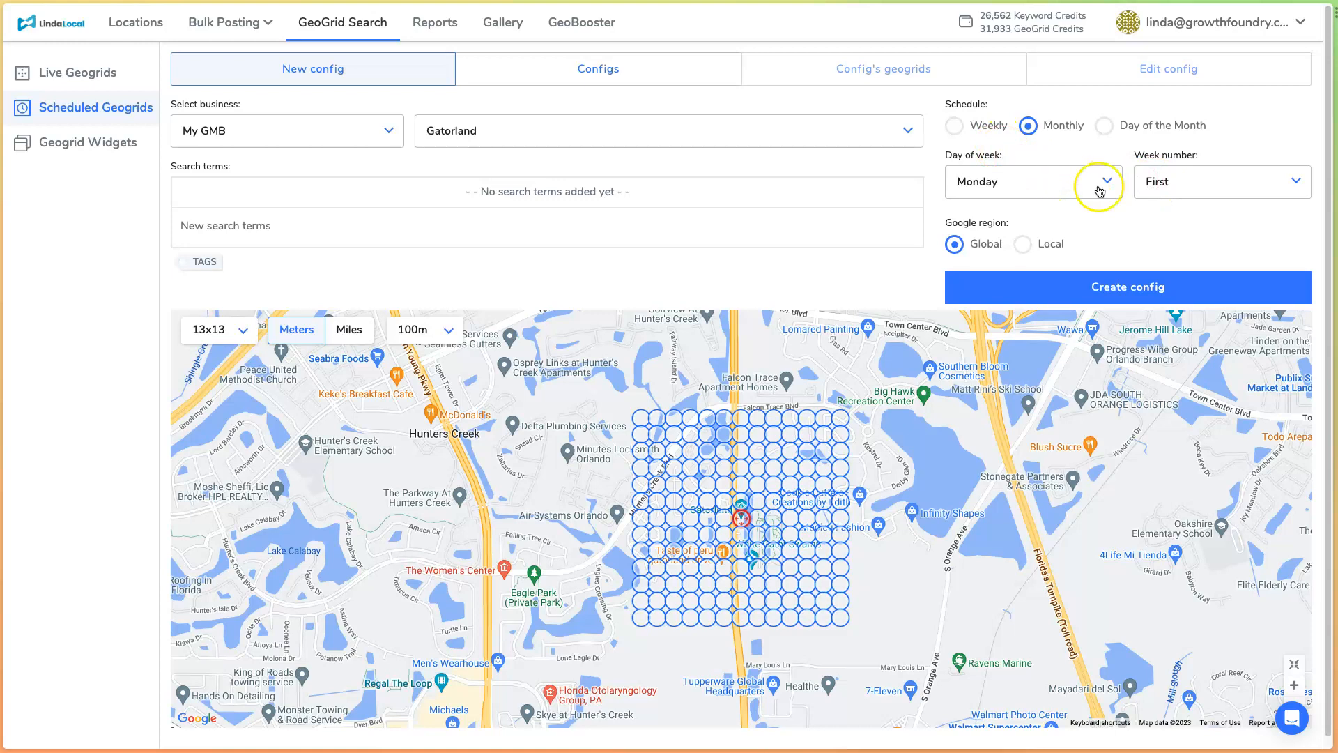
click(1227, 185)
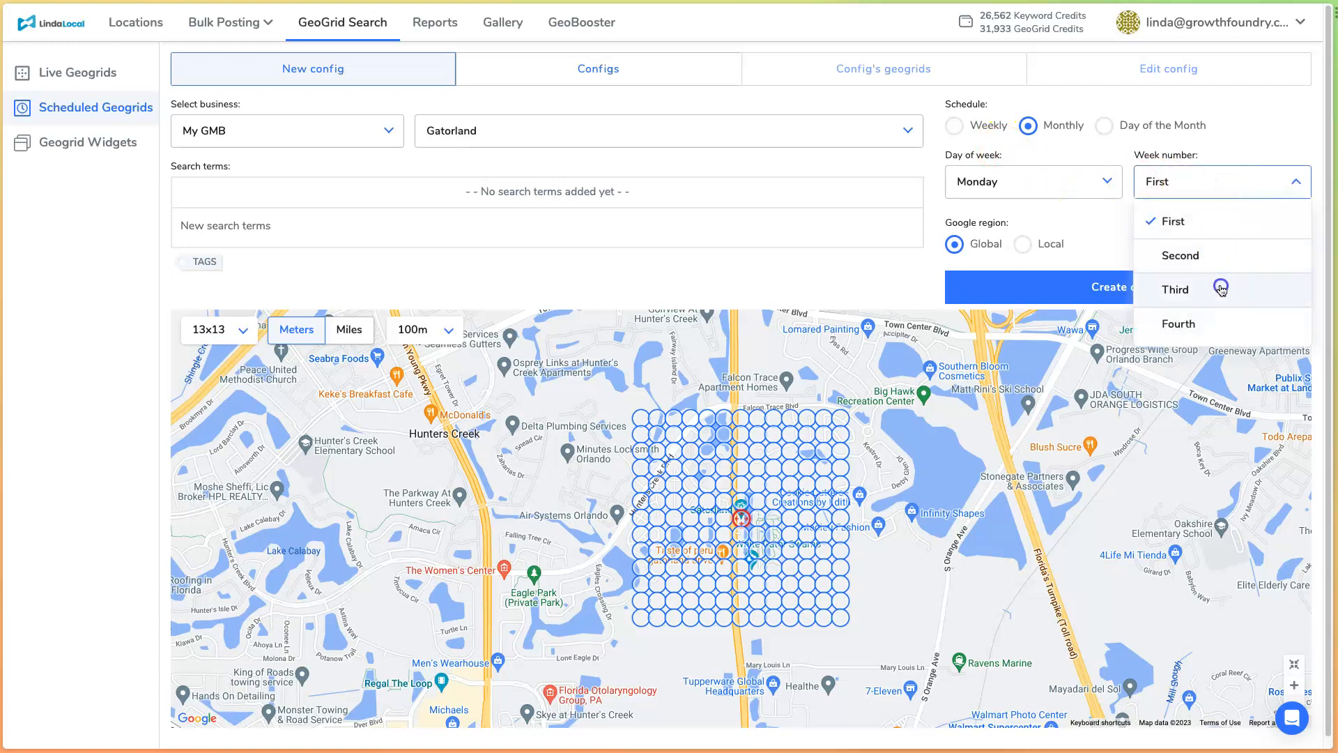
click(1219, 286)
click(1058, 177)
click(1038, 289)
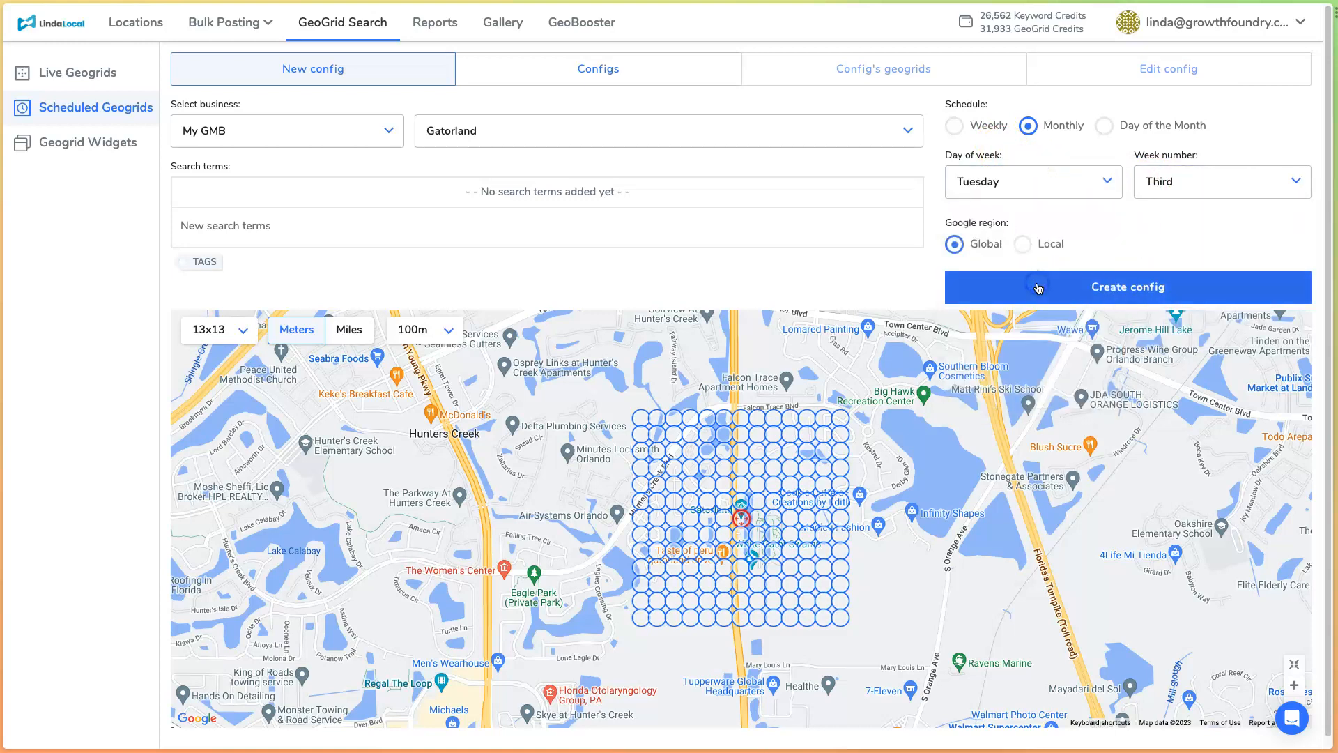
- Try scheduling the geogrid by day of the month, on day 26
click(1107, 126)
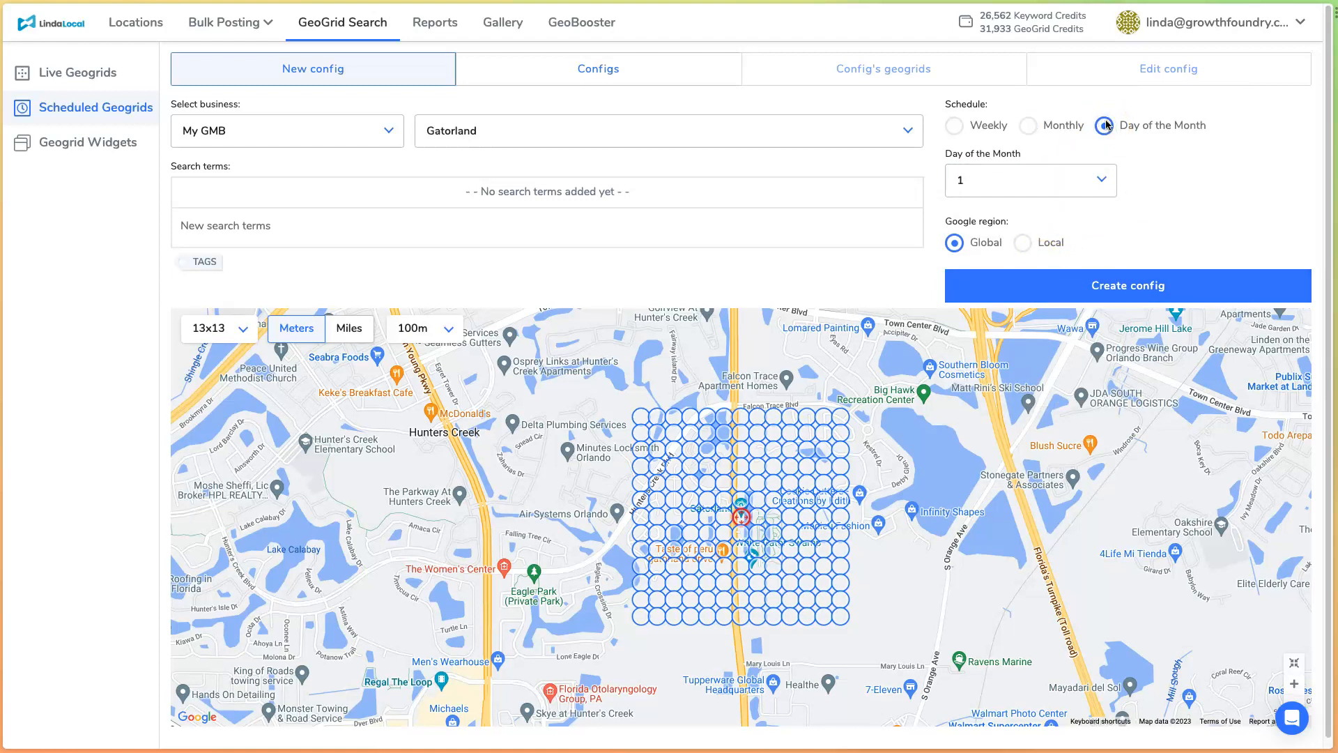
click(1103, 183)
scroll(1021, 324, down, 10)
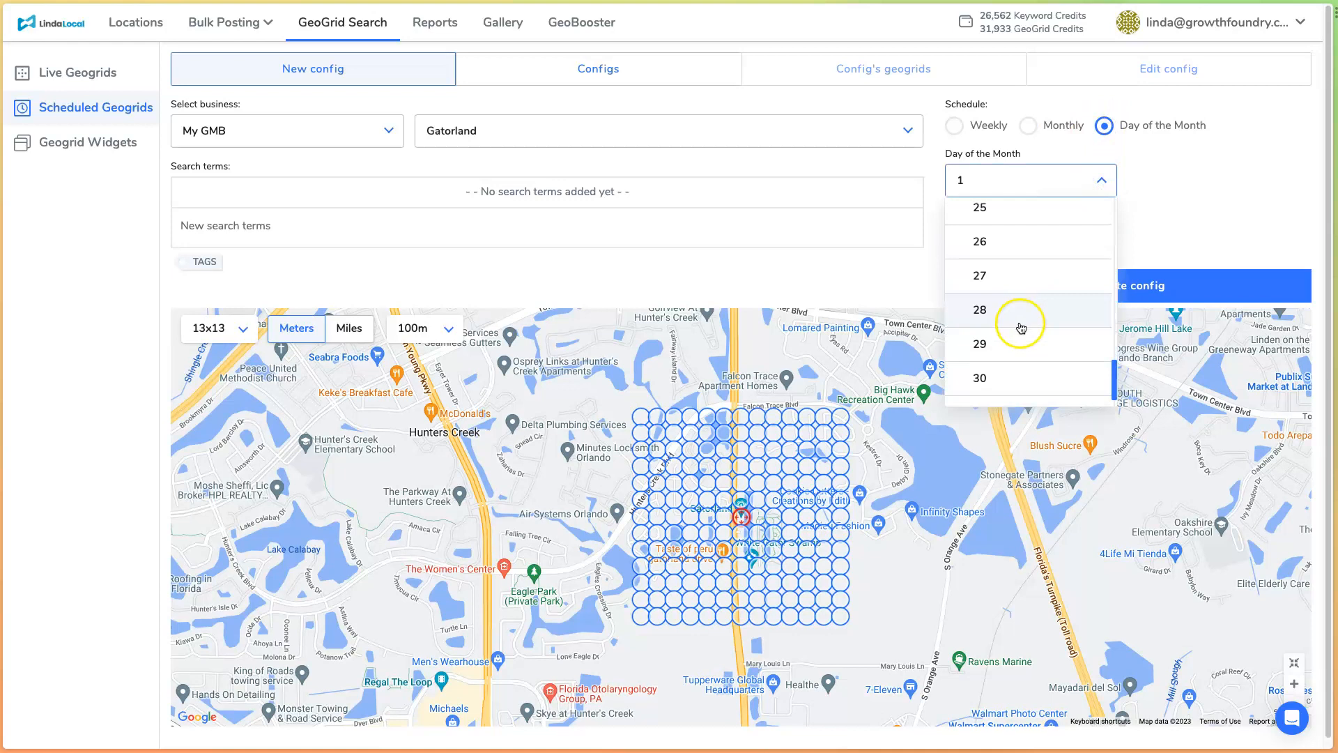
click(1008, 244)
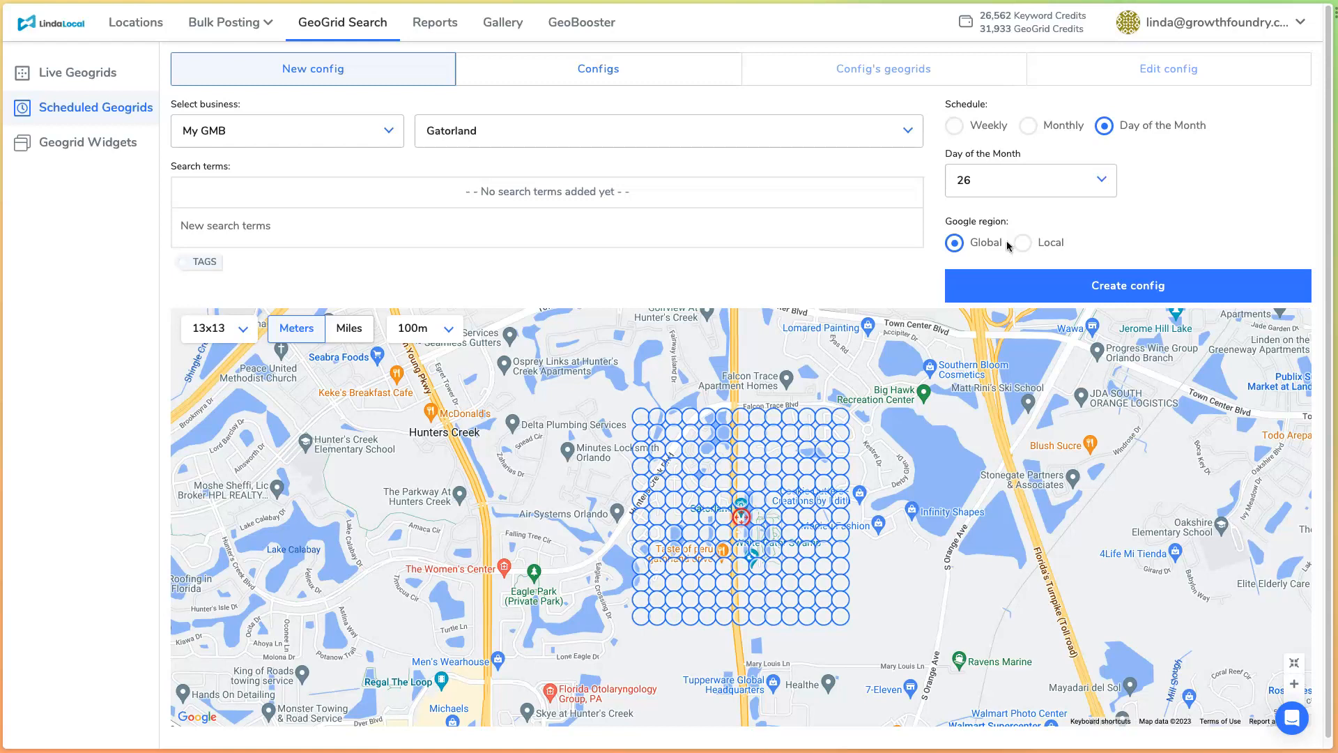
- Set the schedule to monthly on the first Monday
click(1028, 126)
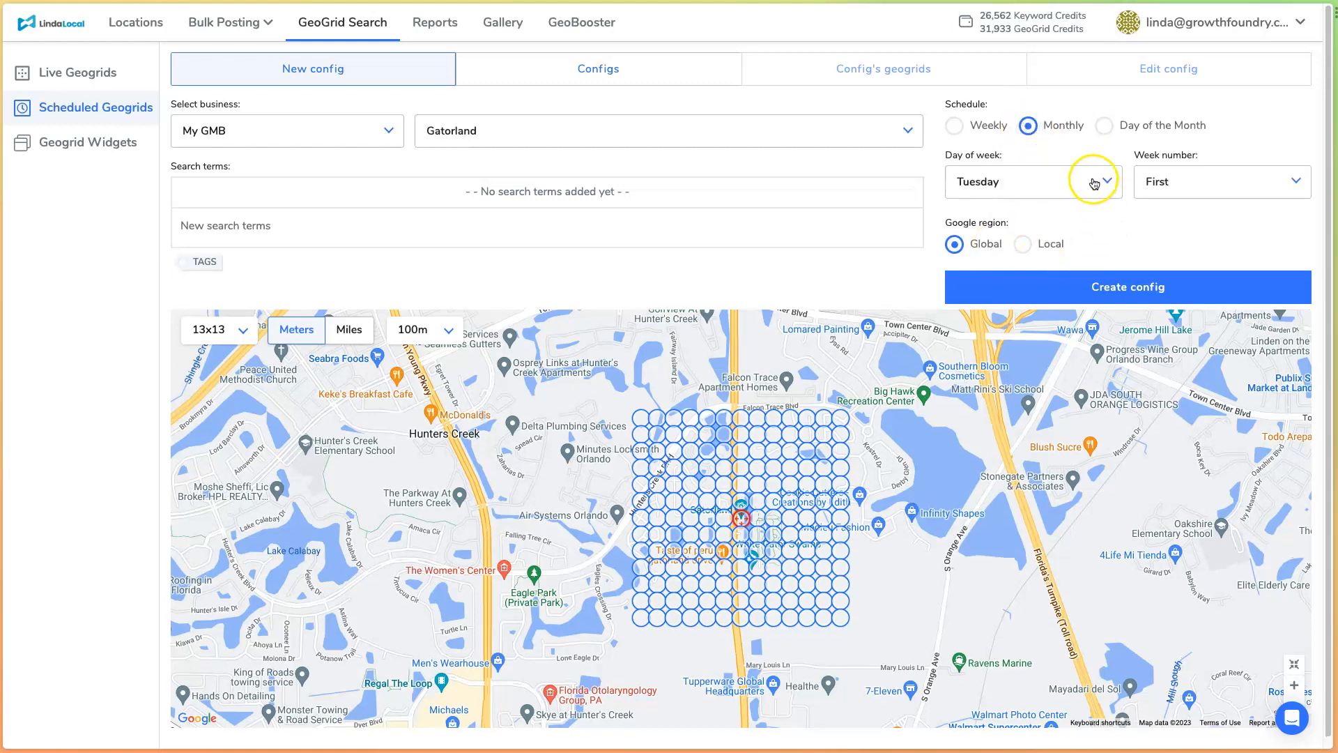
click(1093, 184)
click(982, 257)
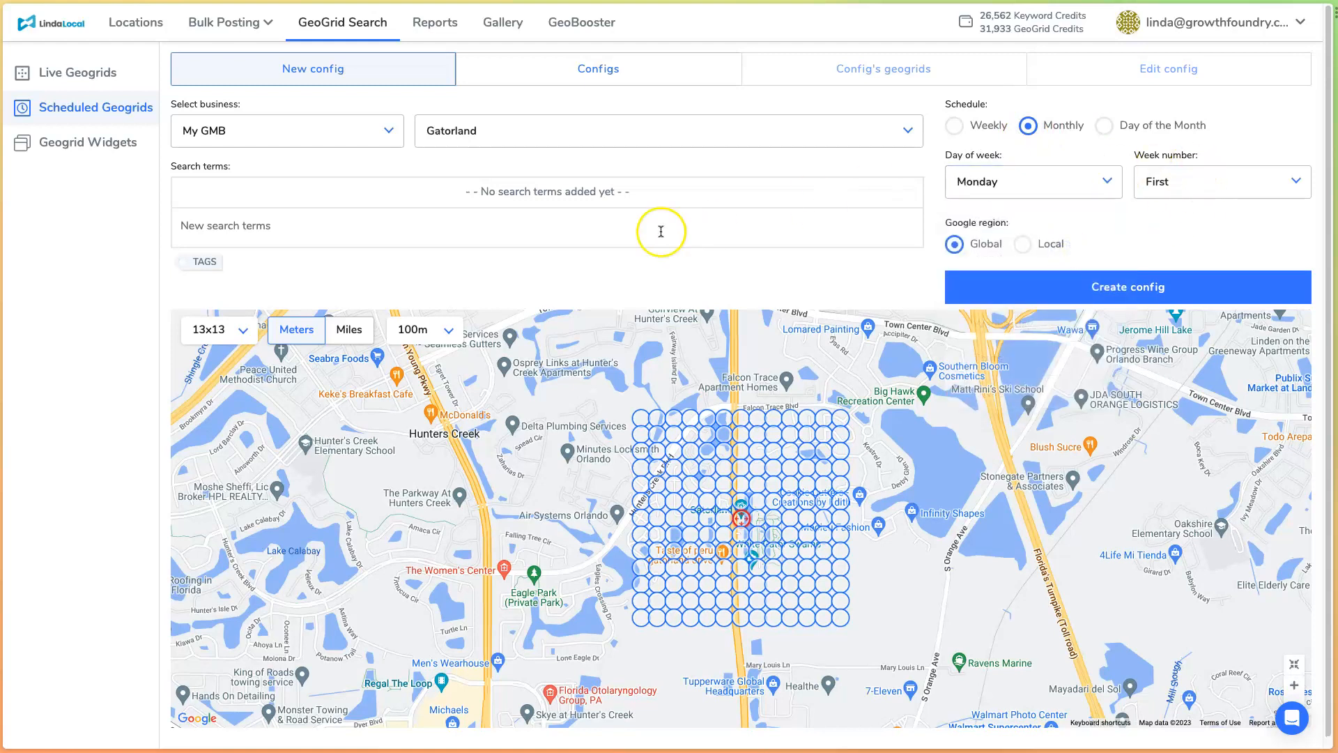
- Add the search terms alligator, gator, alligators and gators to the configuration
click(223, 185)
click(287, 232)
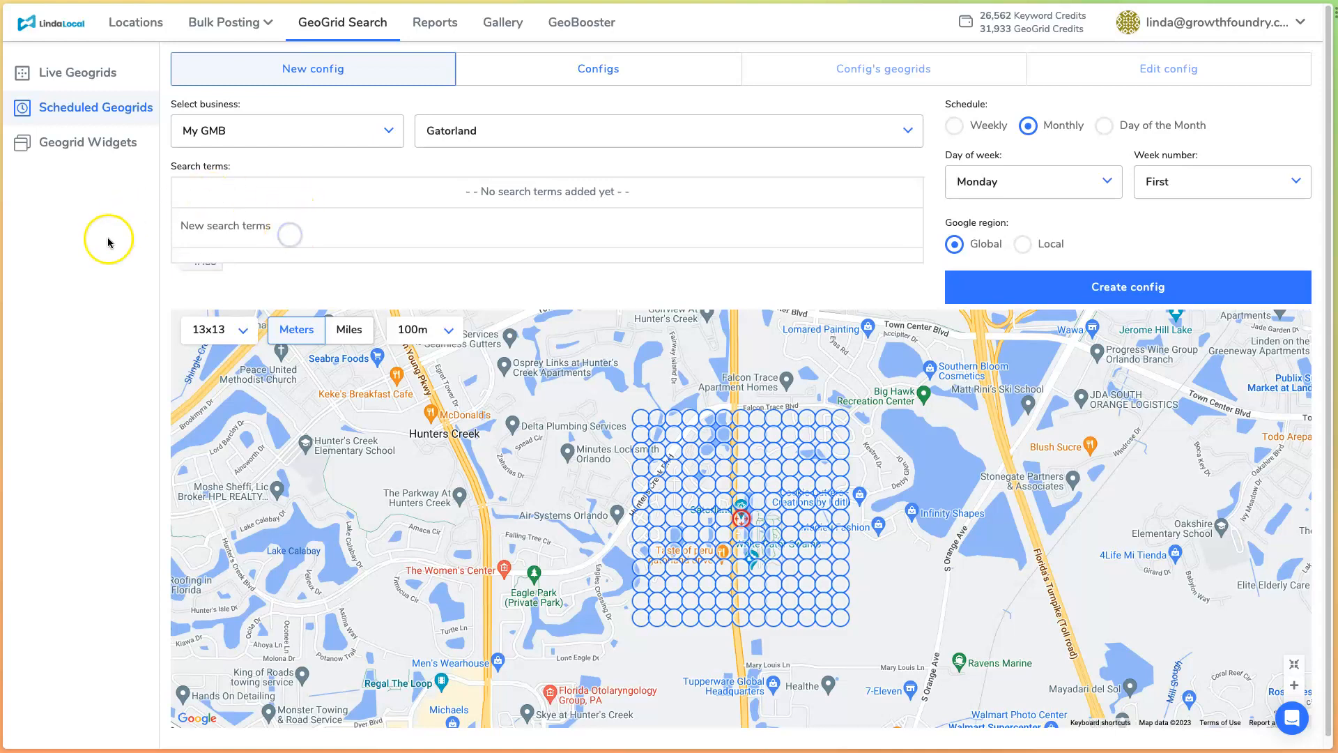
text(alligator)
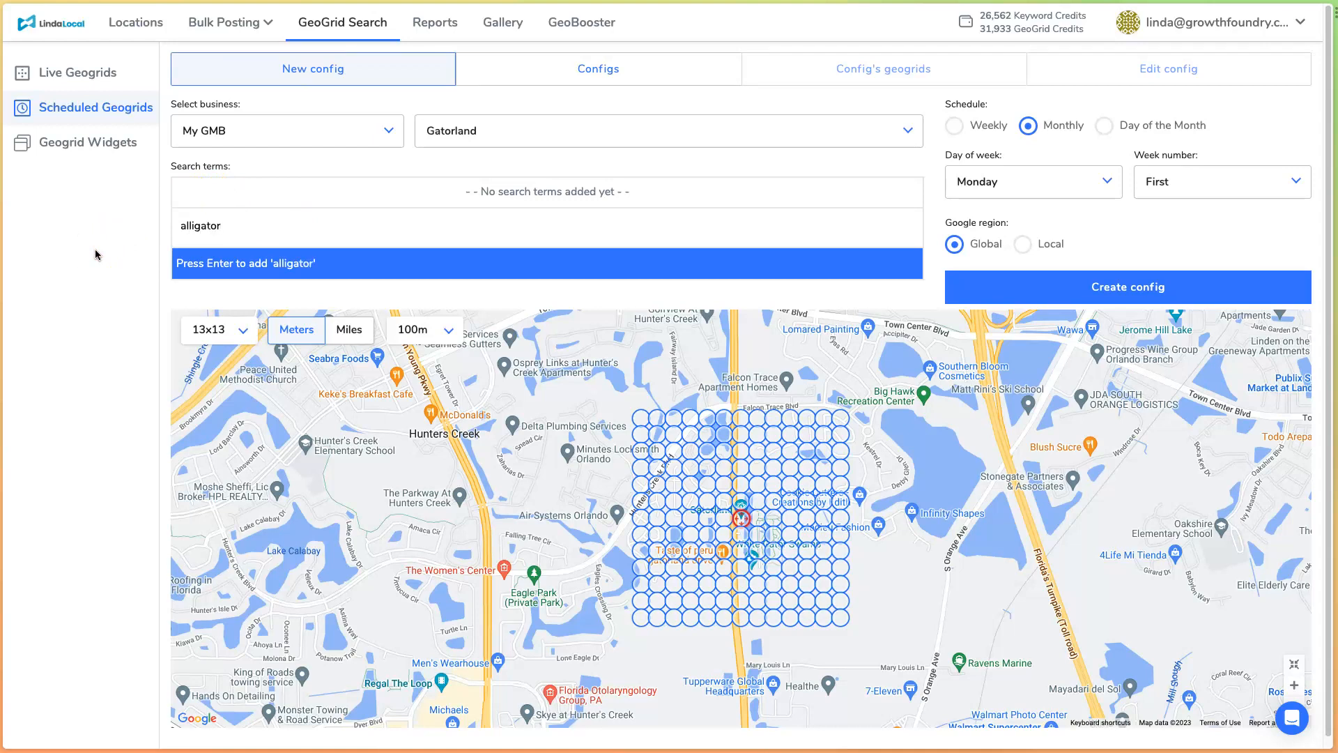
key(Return)
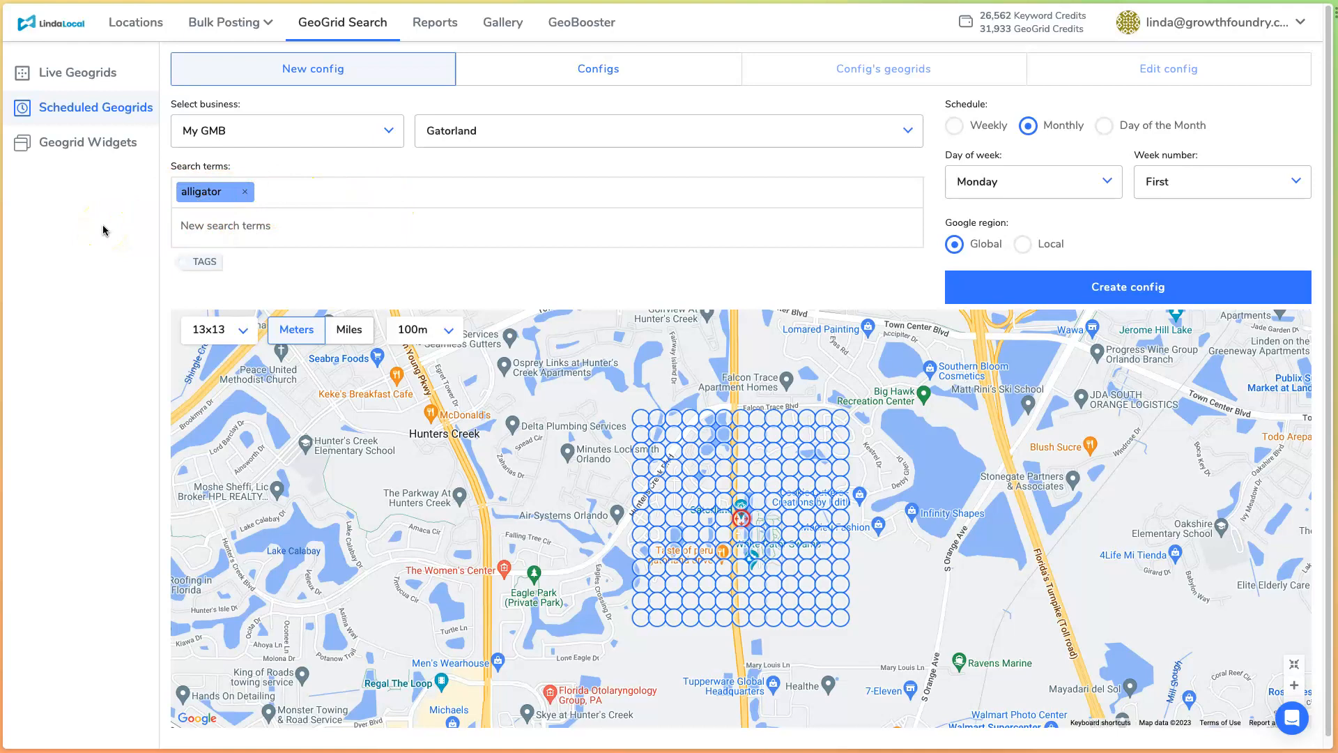
text(gator)
key(Return)
text(alligators)
key(Return)
text(gators)
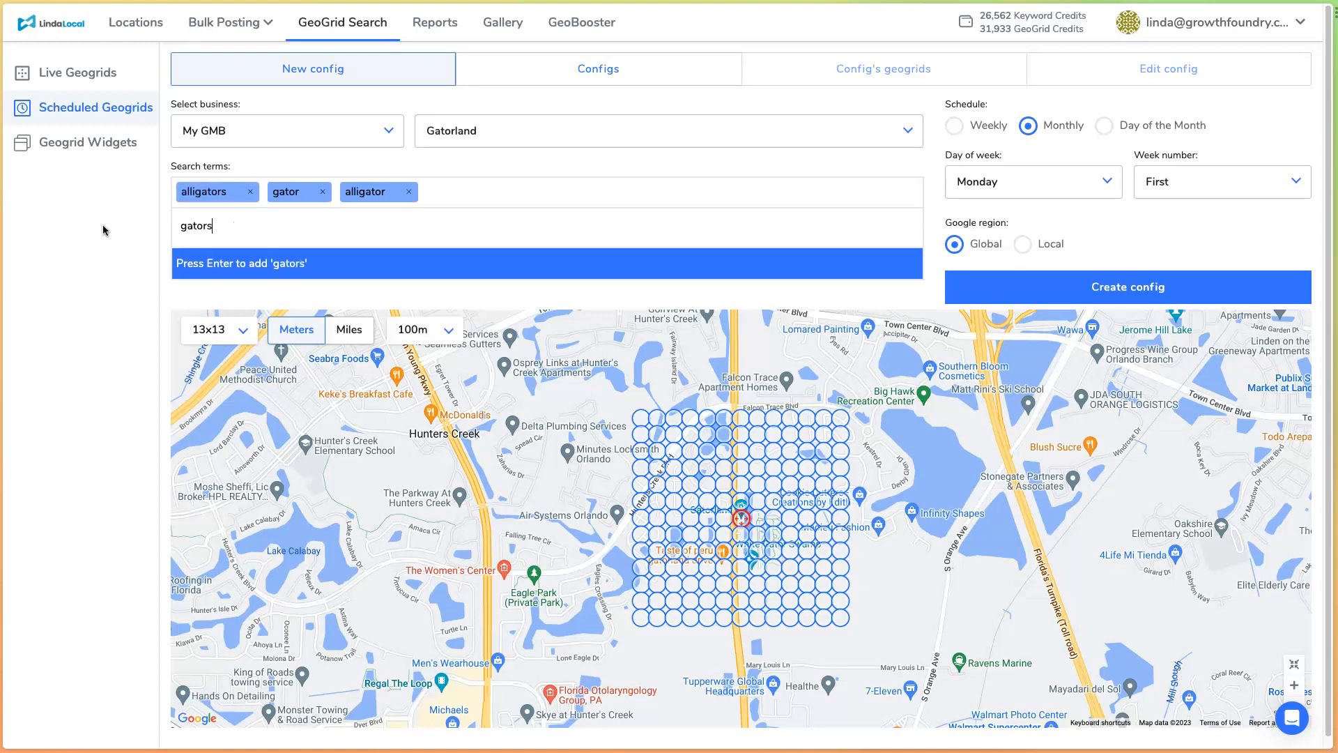
key(Return)
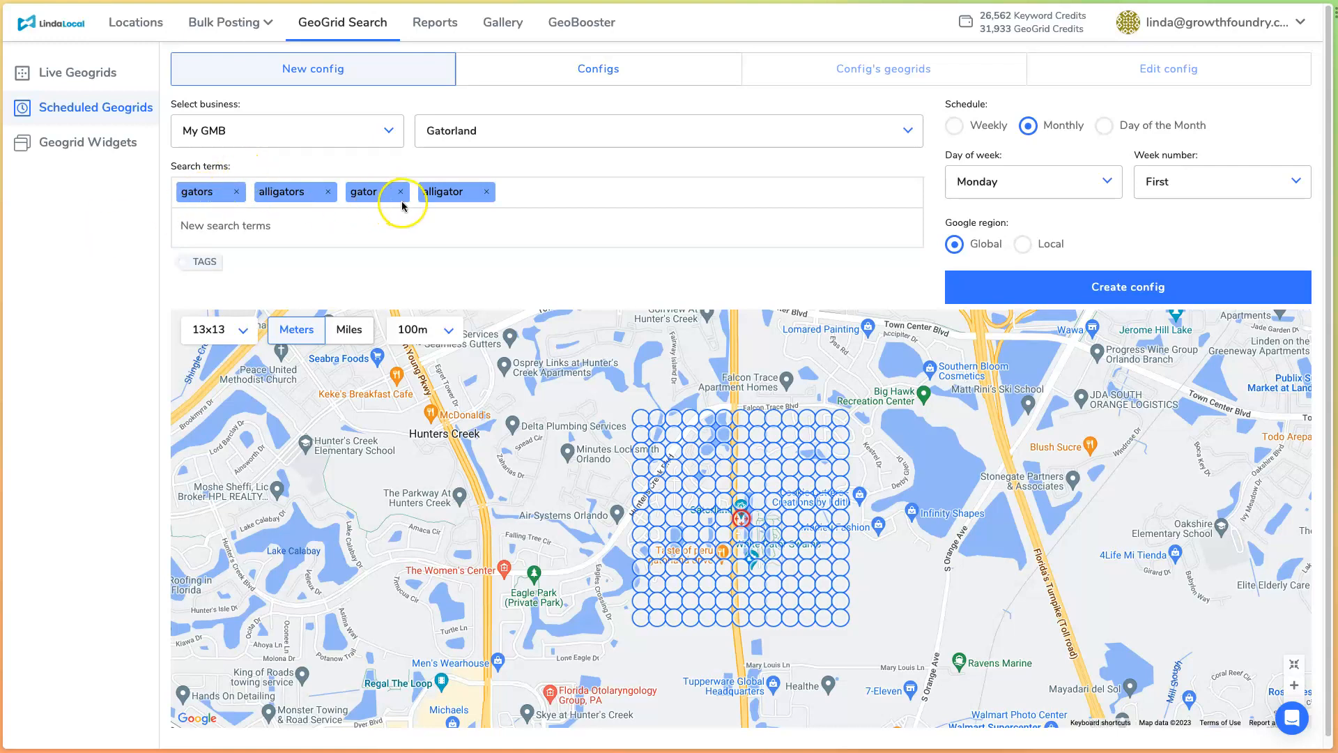
- Set the geogrid to 9x9 points in miles with 1mi spacing and create the Gatorland configuration
scroll(62, 360, down, 1)
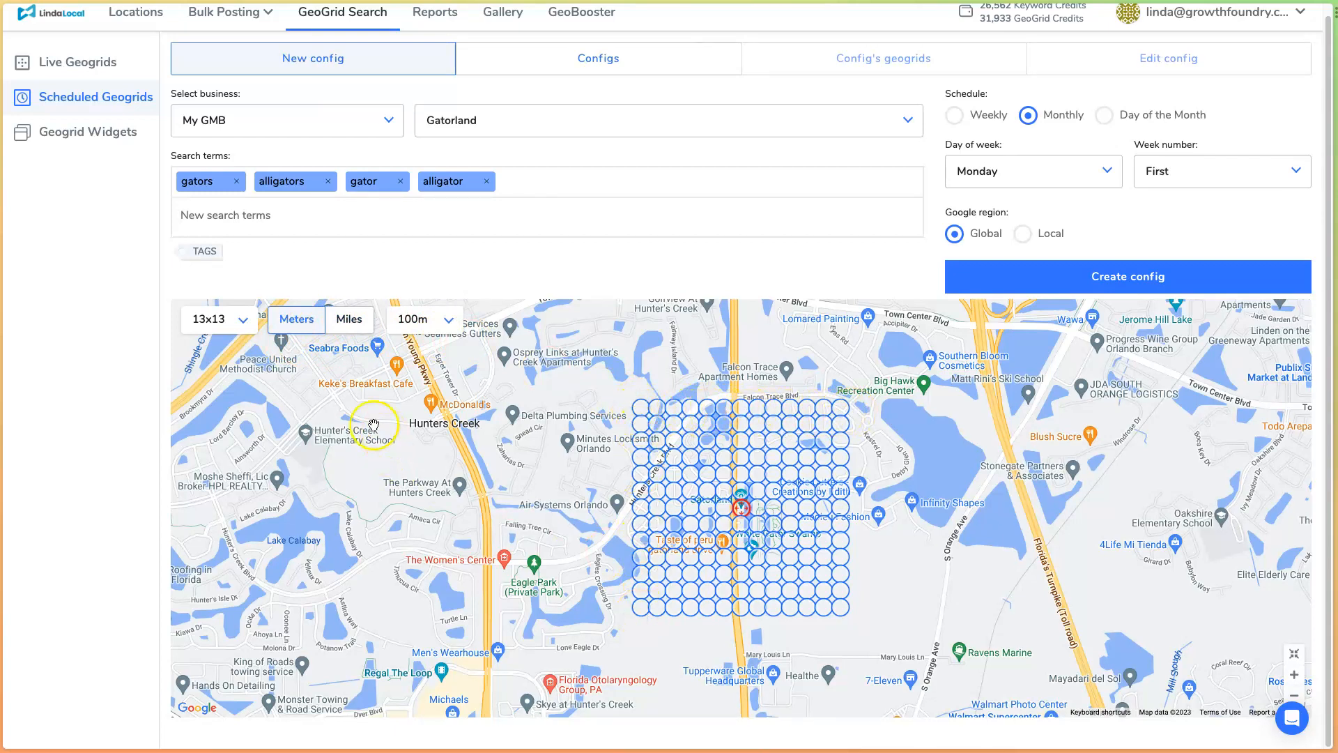
click(217, 318)
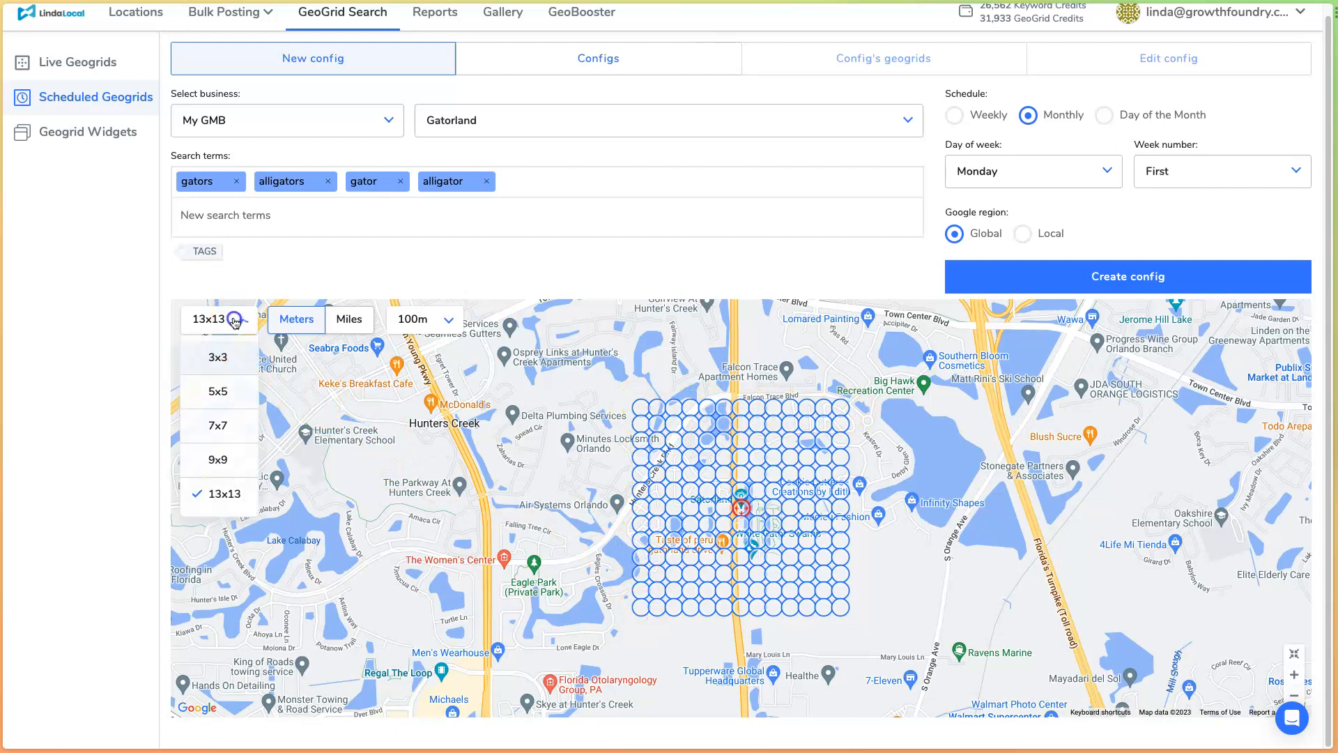
click(223, 460)
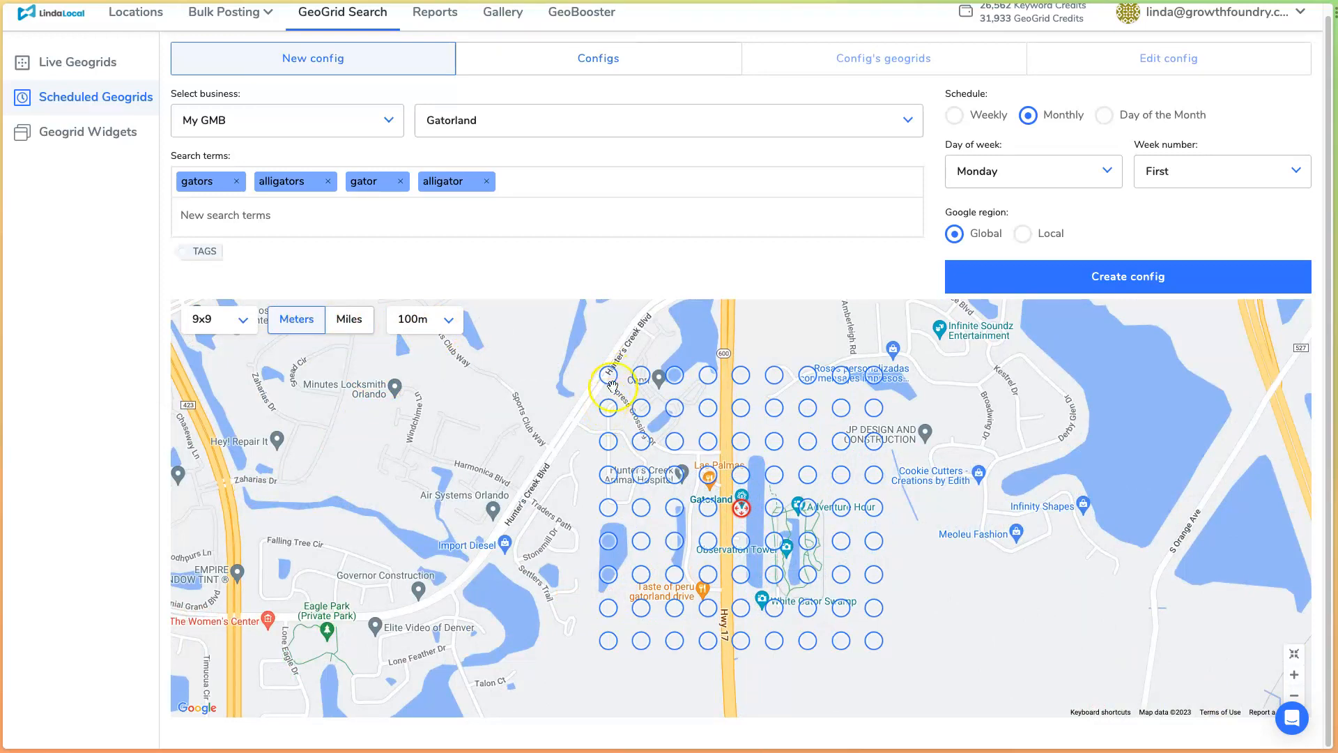
click(351, 319)
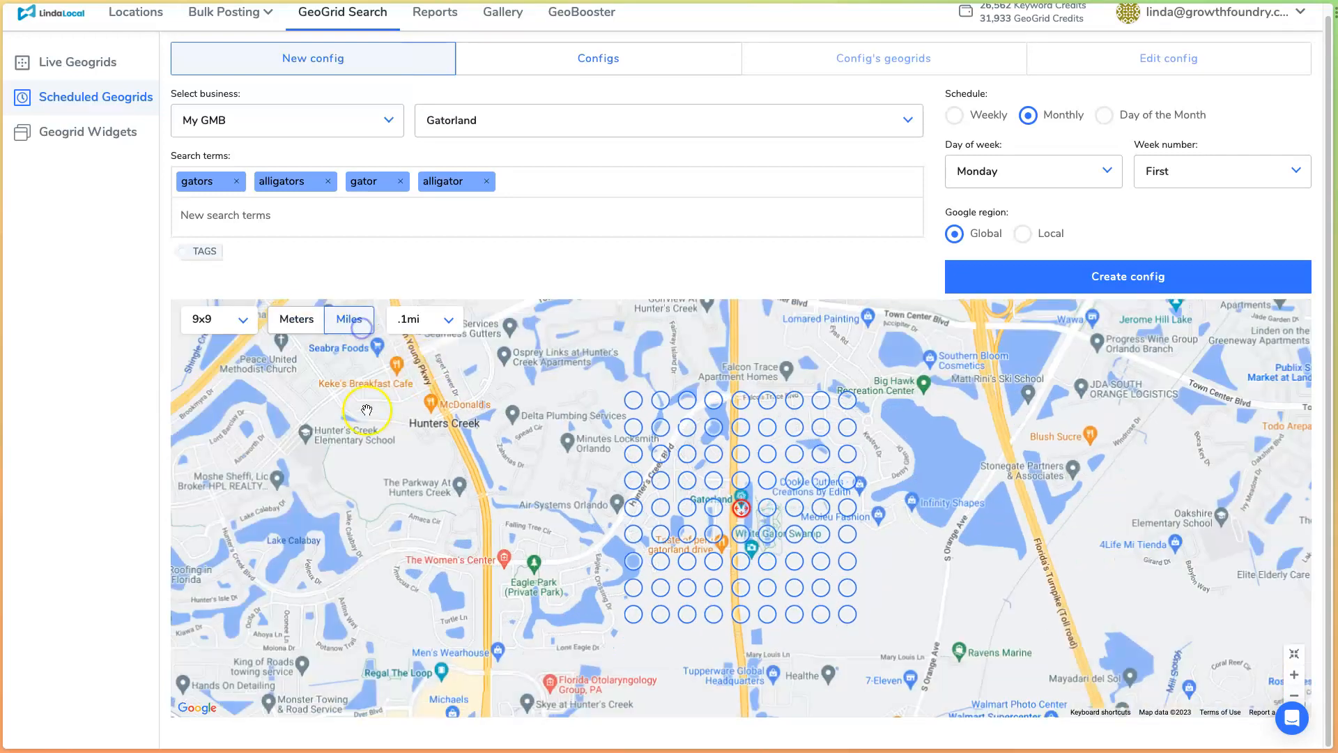
click(430, 322)
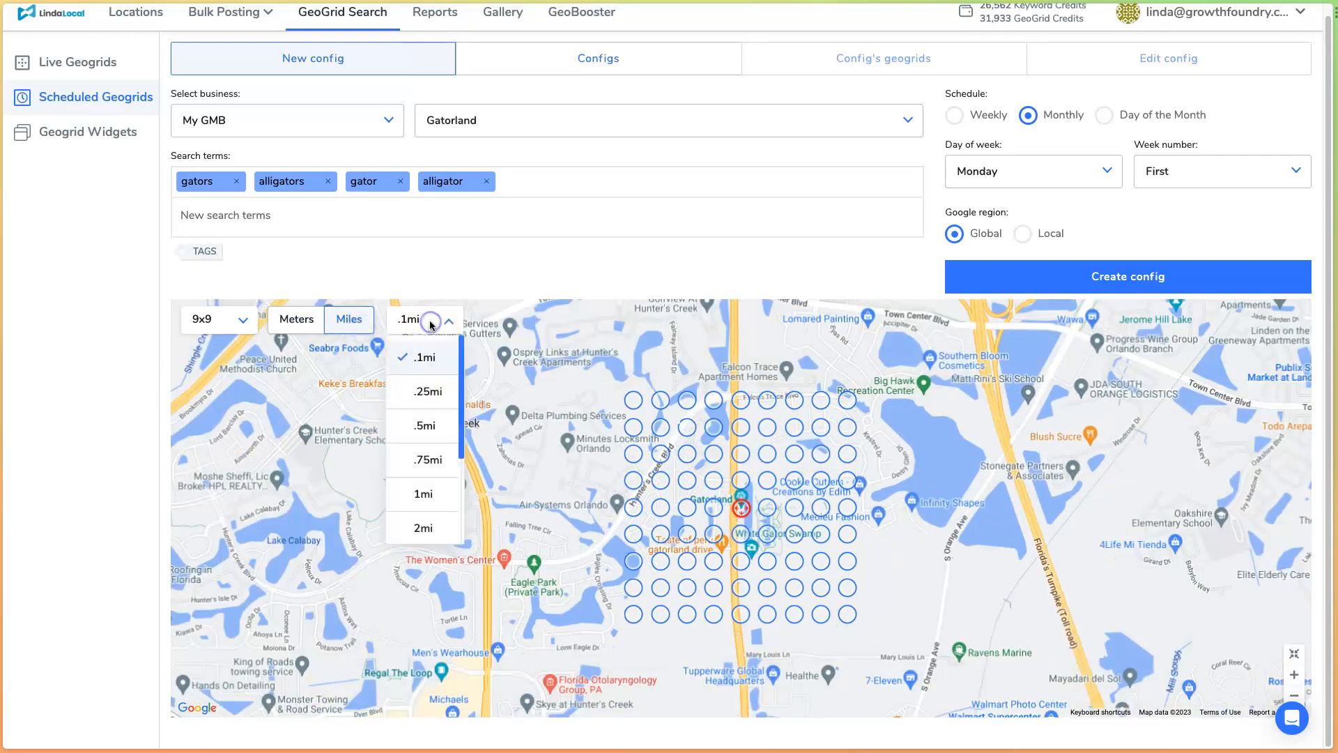
click(423, 495)
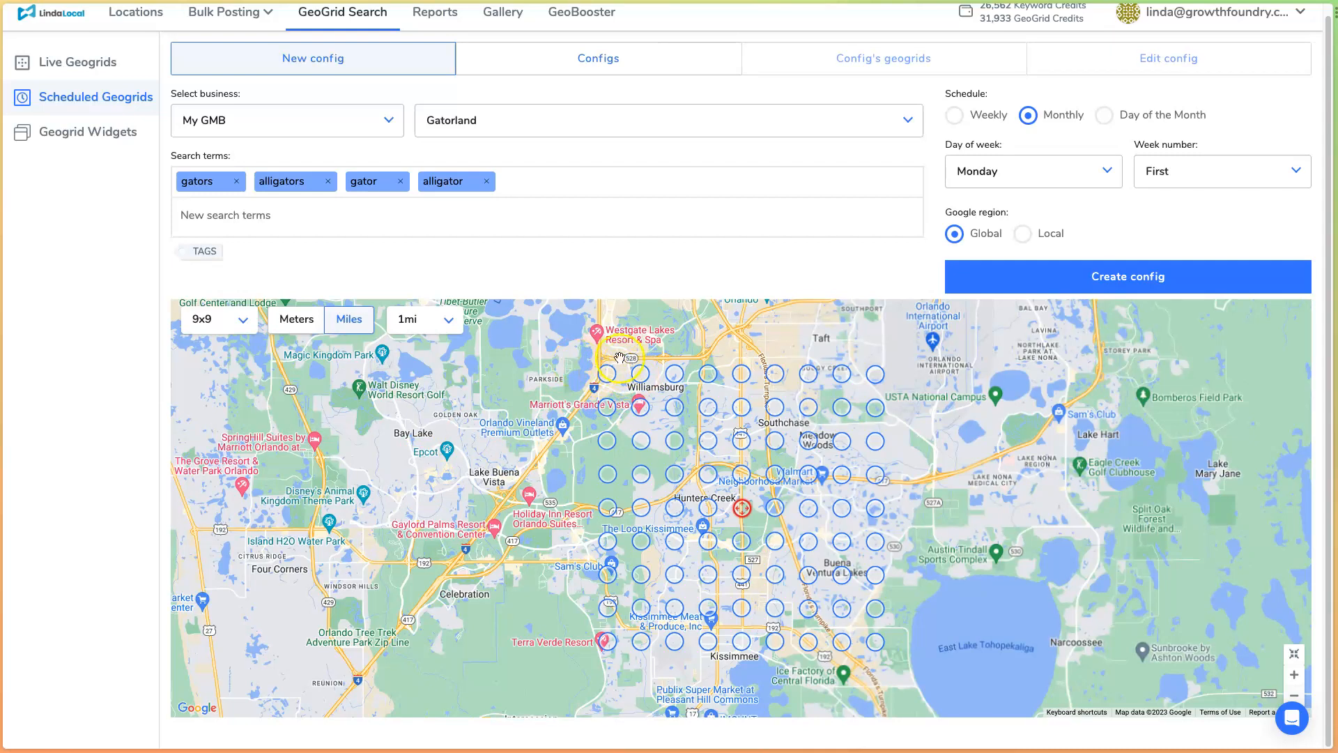
click(1109, 277)
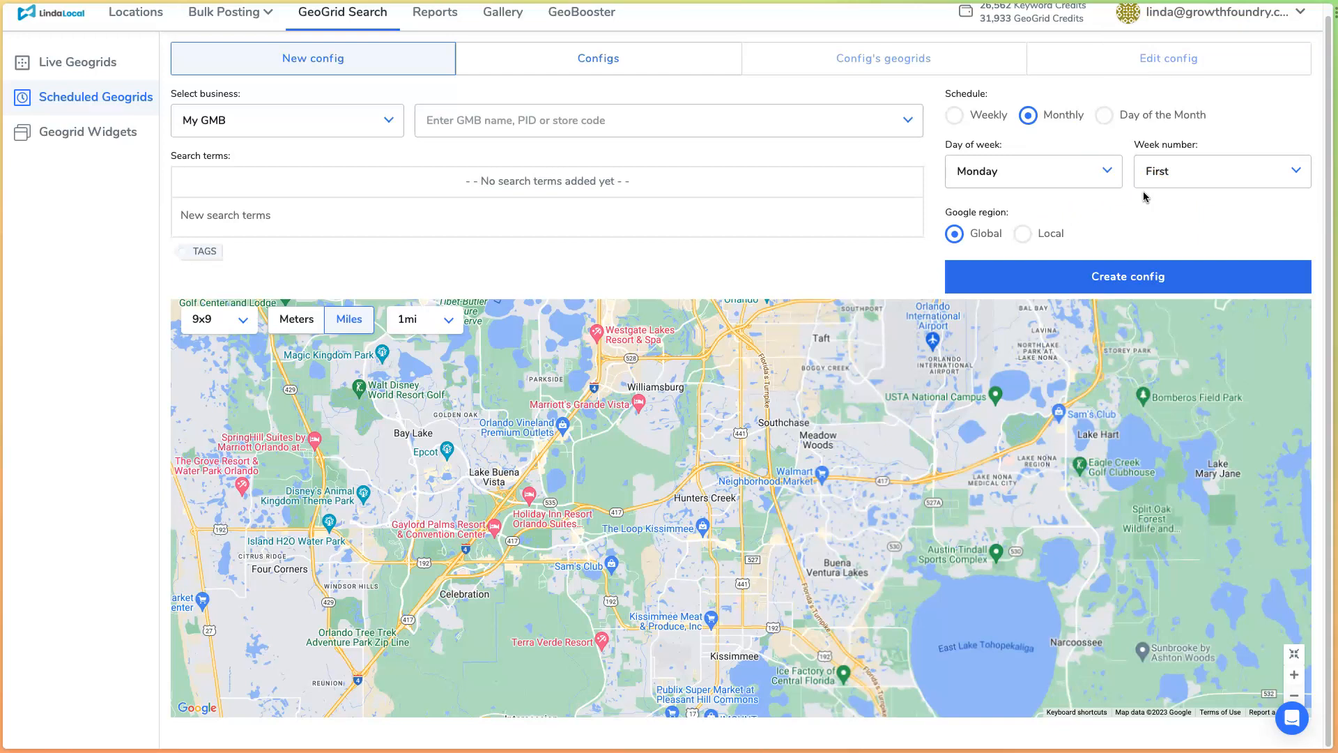
- Open the list of saved configurations and check the grid size listed for Gatorland
scroll(1114, 209, up, 1)
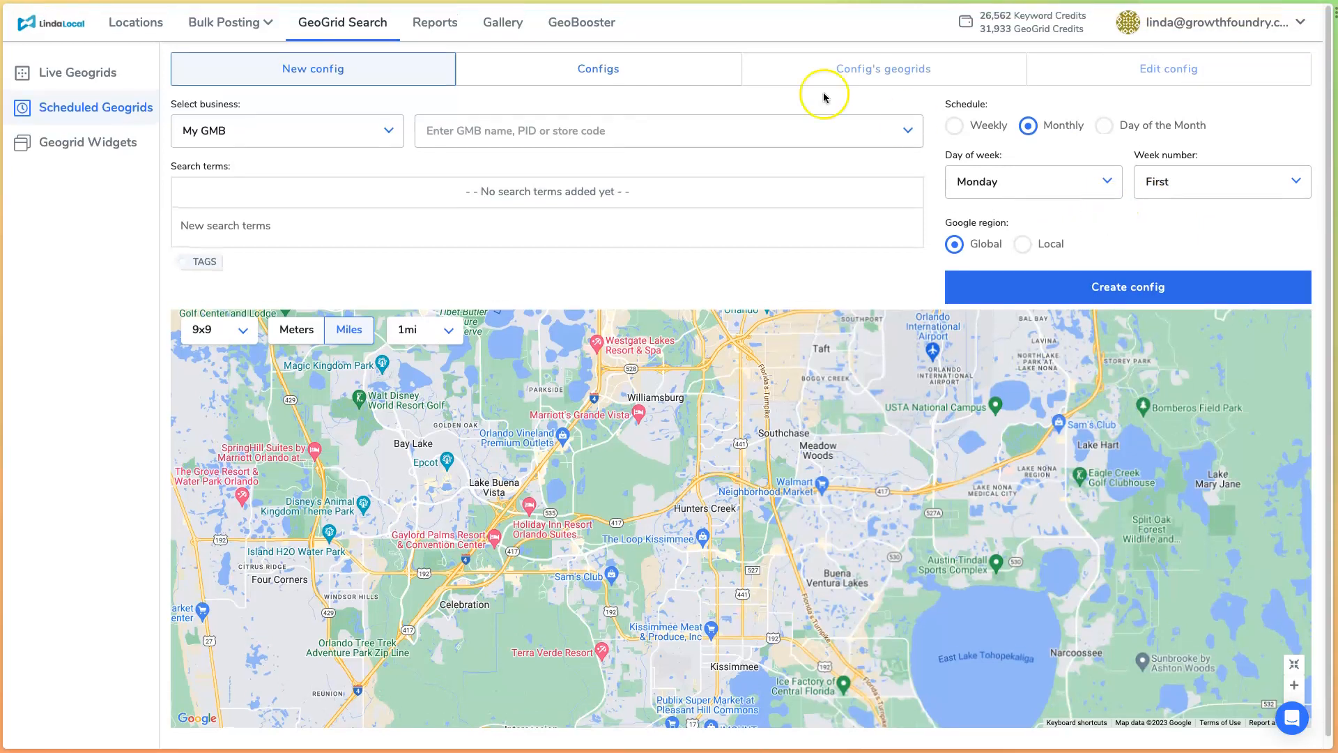
click(545, 74)
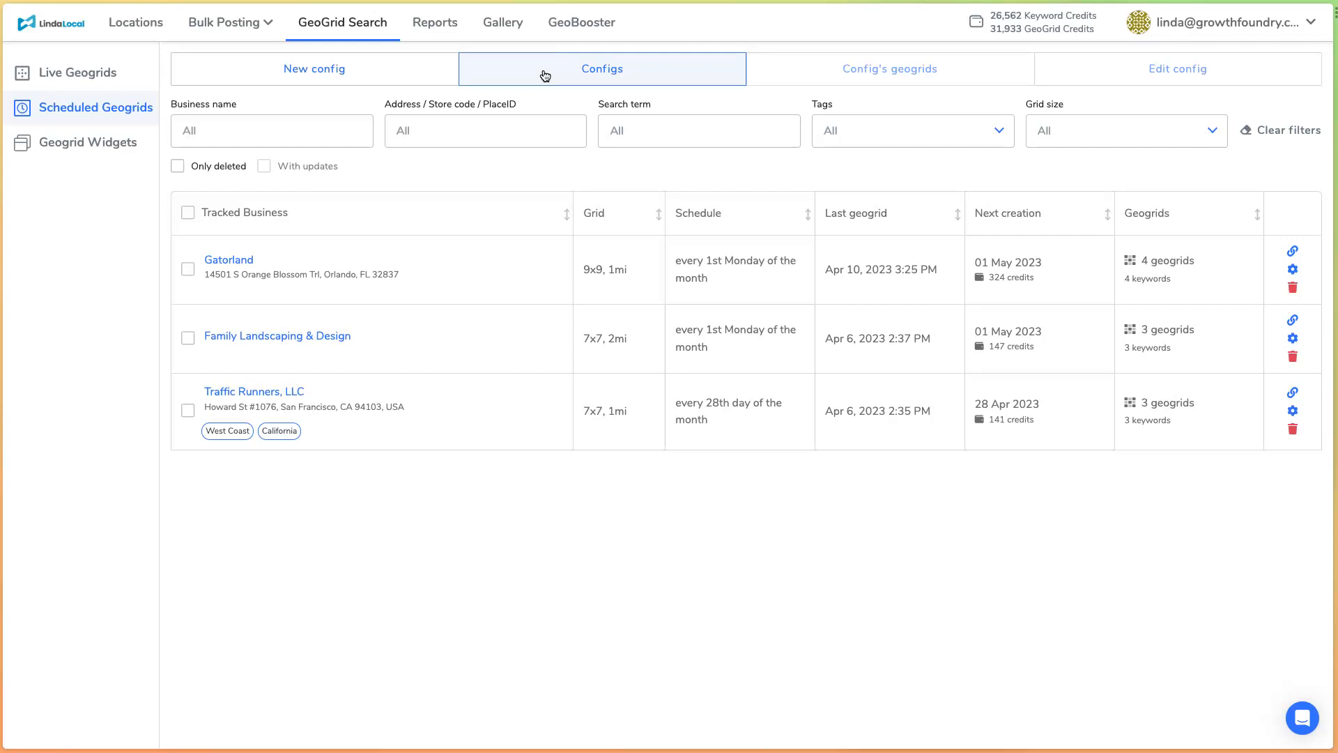
drag(578, 269, 635, 270)
click(643, 272)
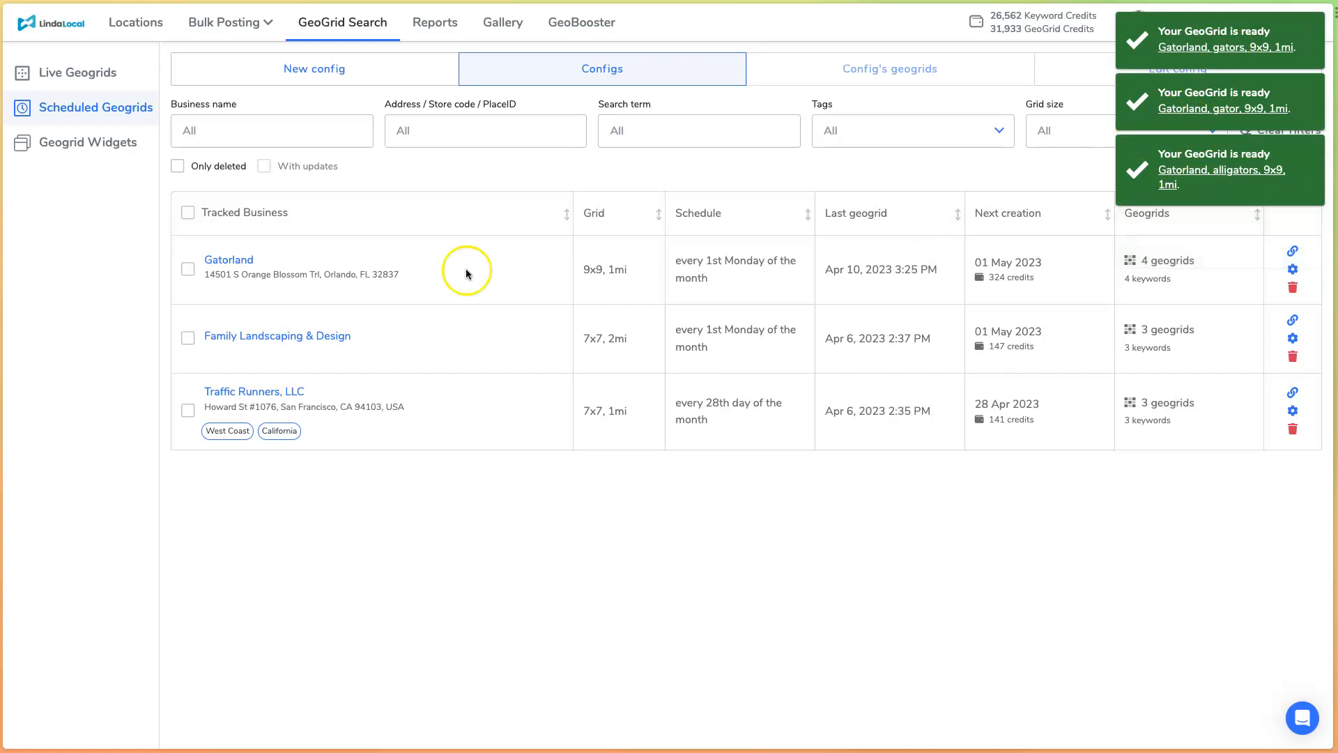
- Open Gatorland's geogrids and view the ranking maps for alligators, gator and gators in turn
click(232, 260)
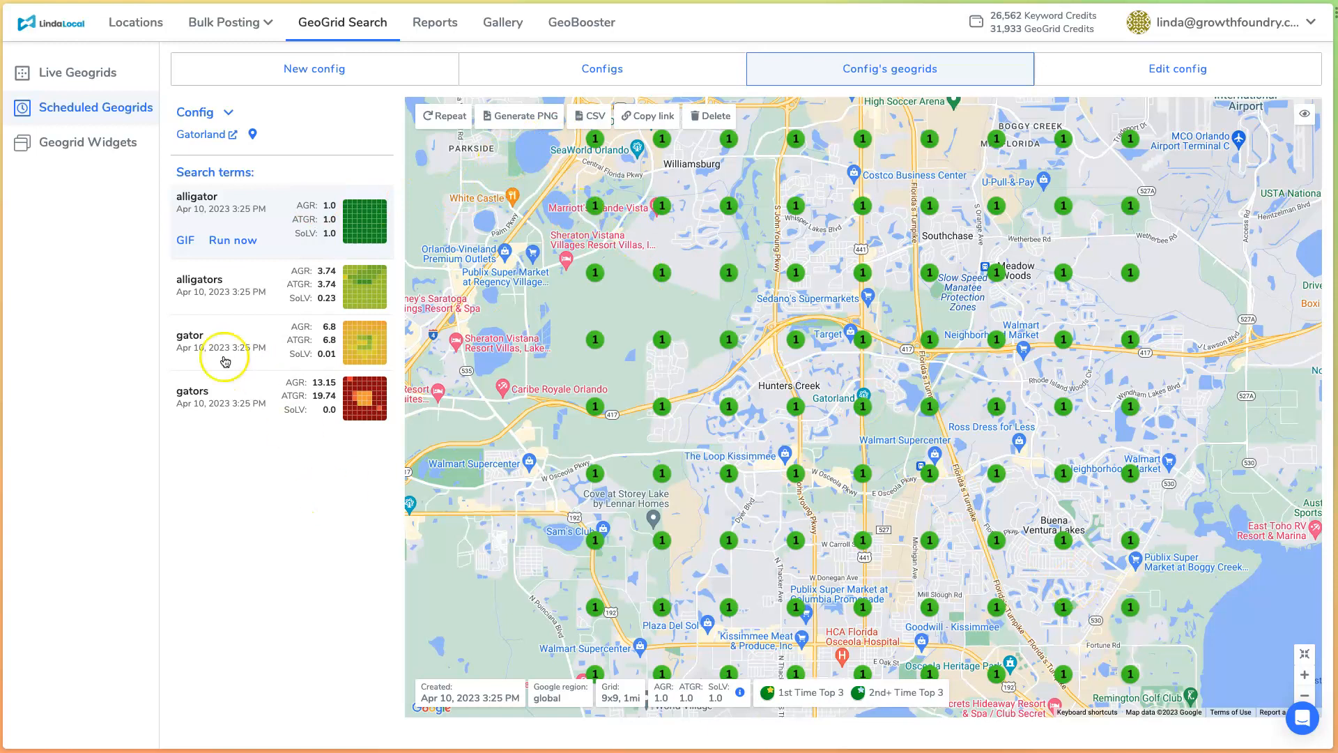
click(248, 285)
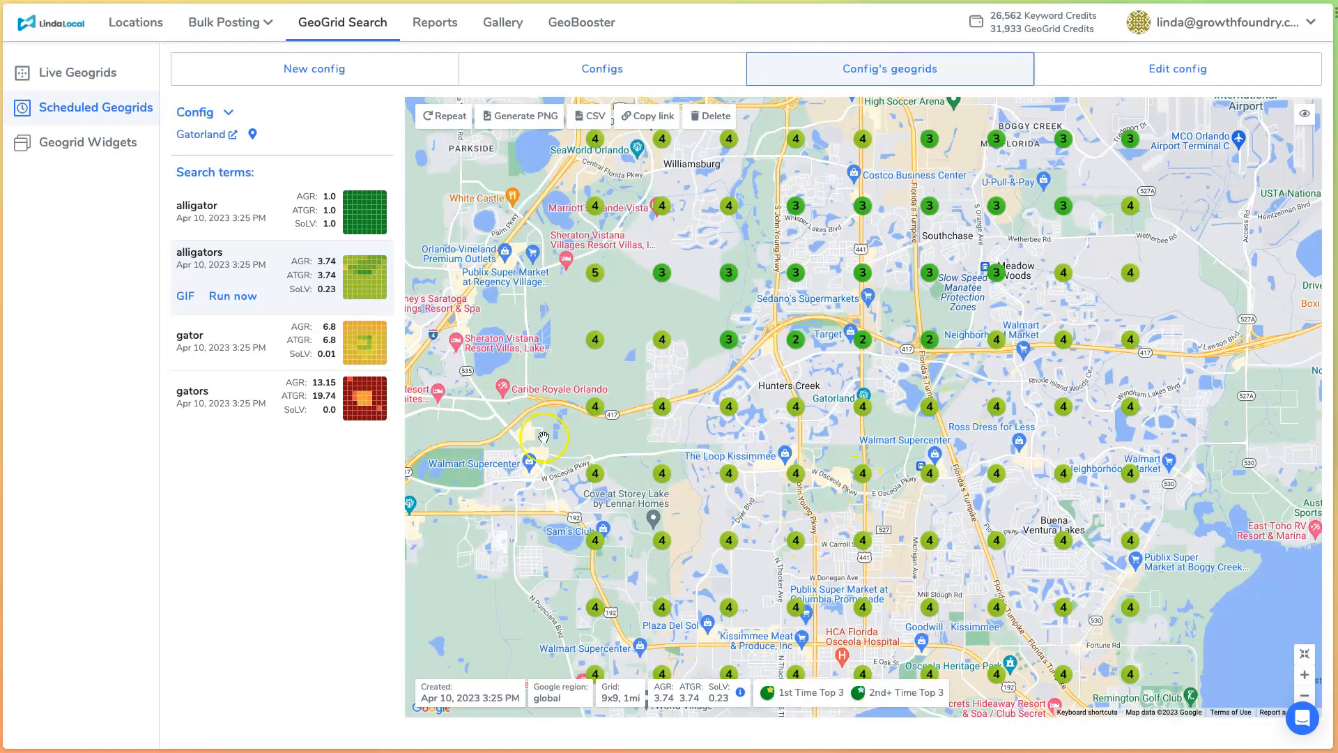
click(246, 340)
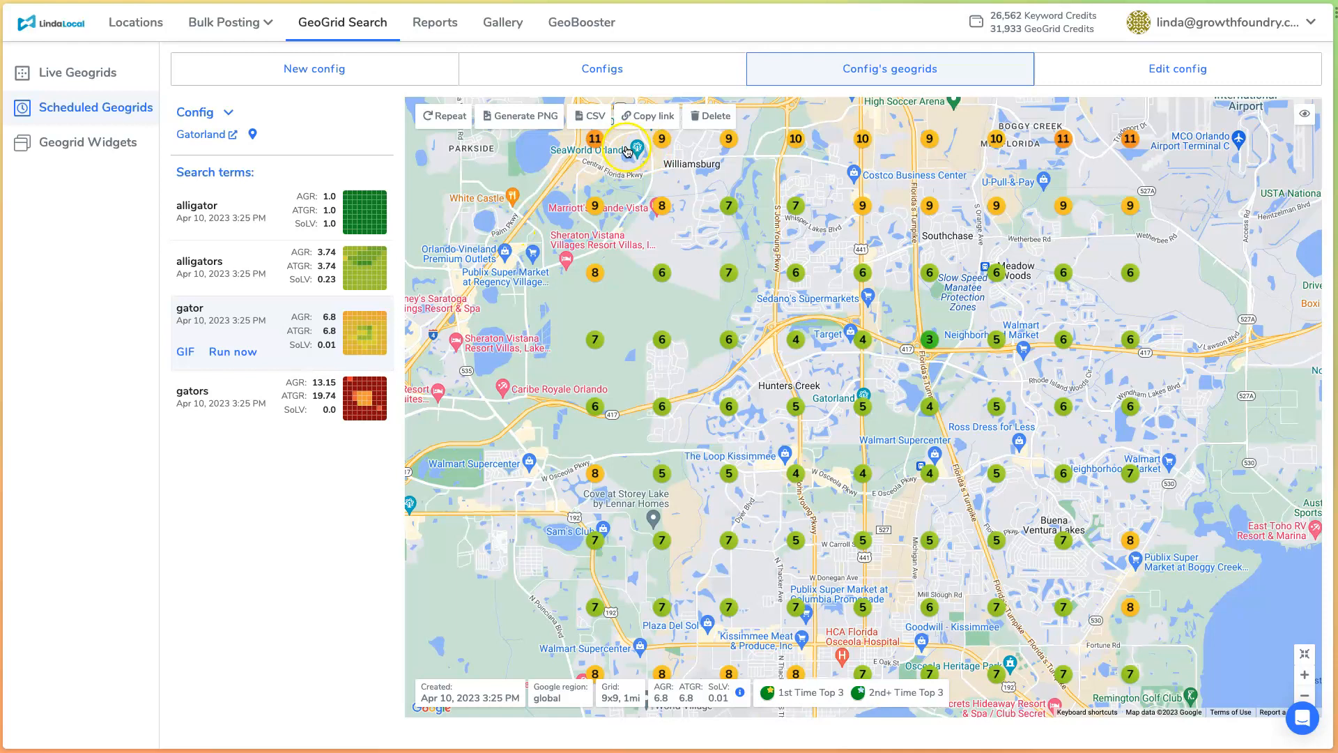
click(262, 412)
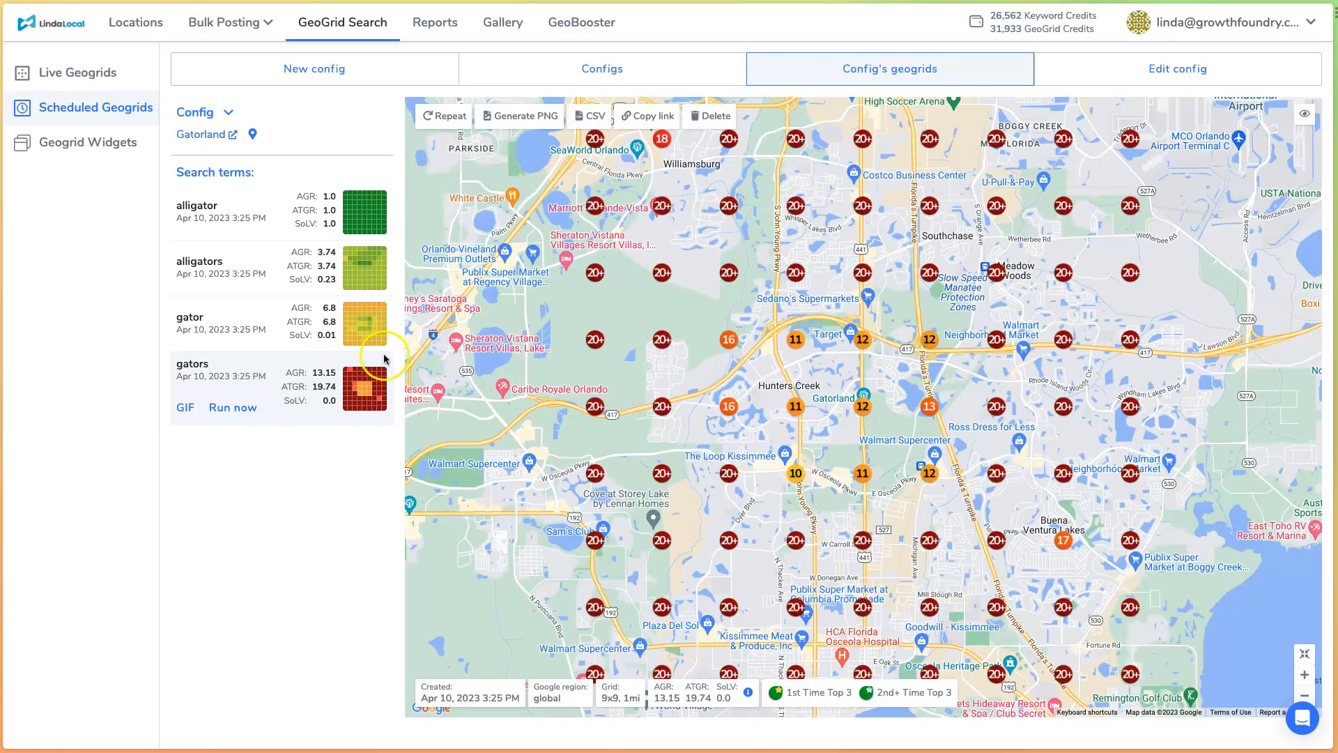